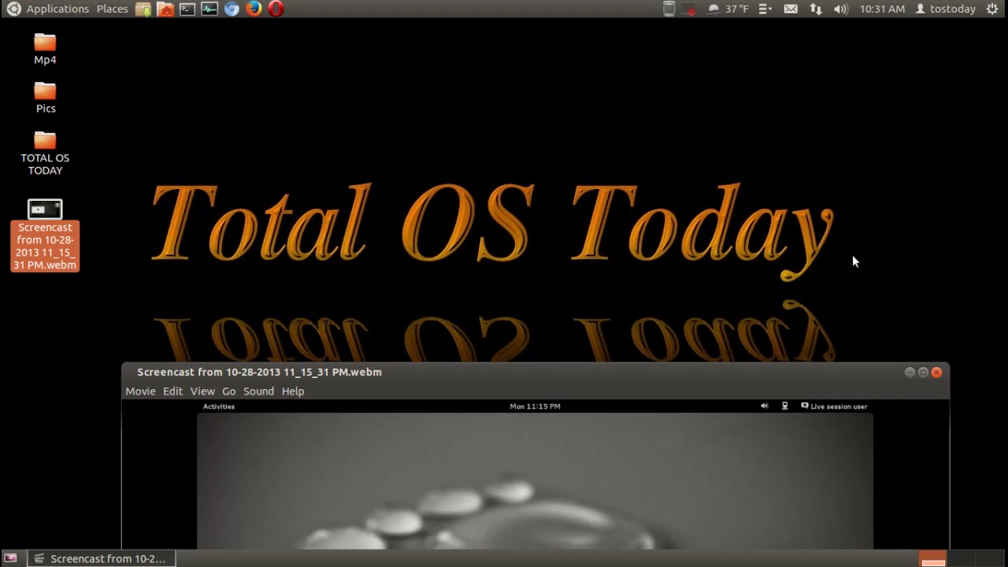
{"action": "left_click", "coordinate": [9, 8]}
{"action": "left_click", "coordinate": [8, 7]}
{"action": "left_click", "coordinate": [11, 14]}
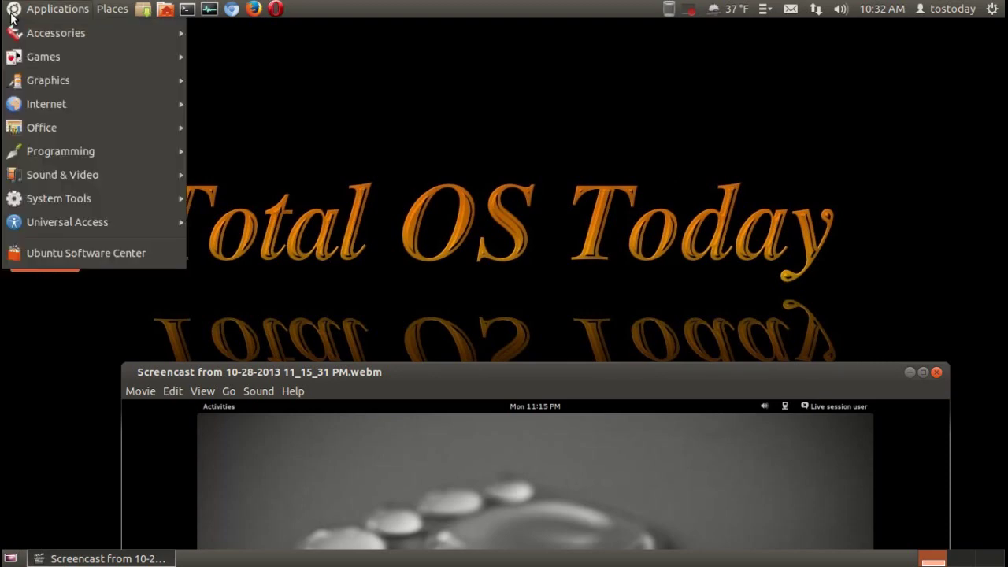
{"action": "left_click", "coordinate": [643, 331]}
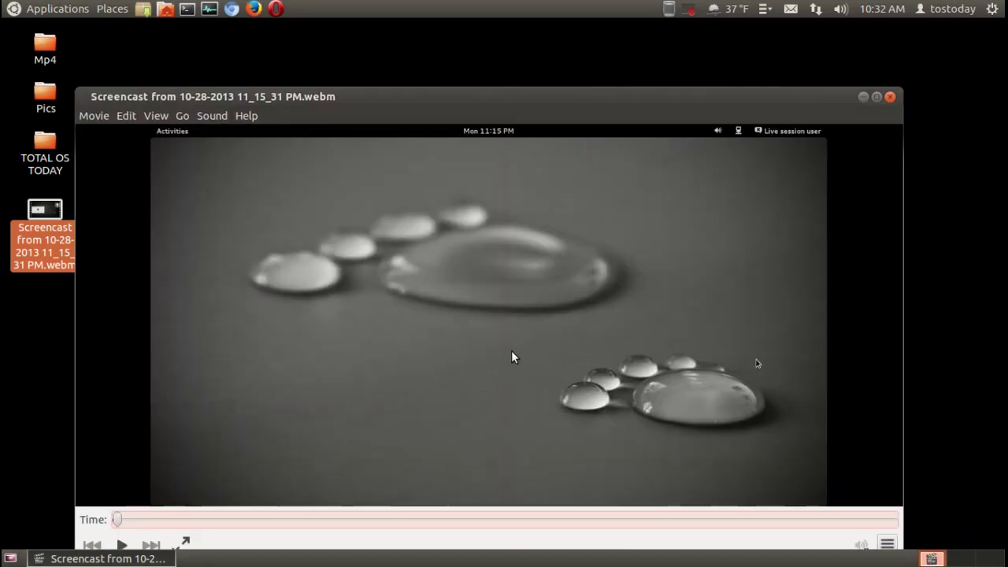
Step: Play the opened screencast video in full screen
{"action": "double_click", "coordinate": [511, 356]}
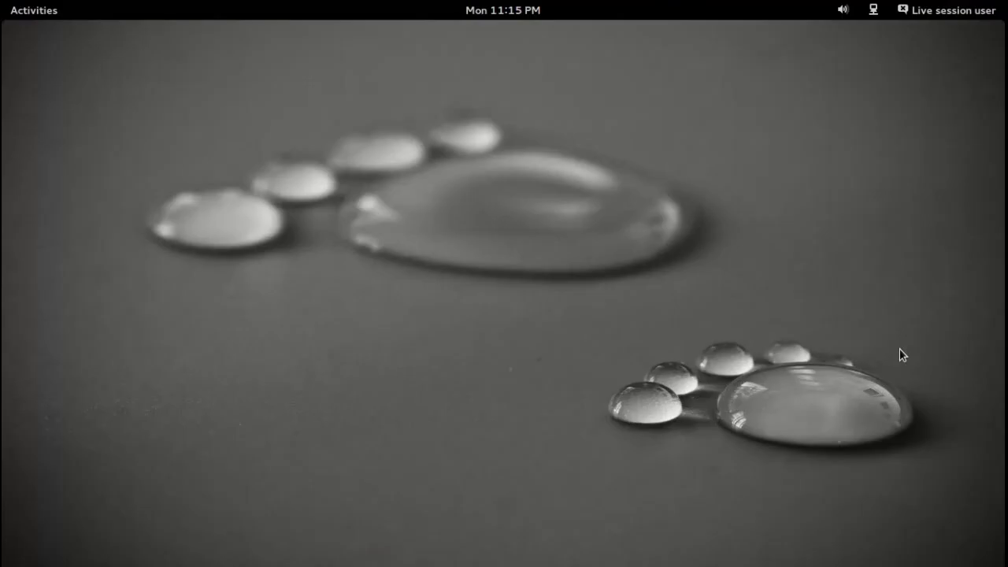
{"action": "key", "text": "Escape"}
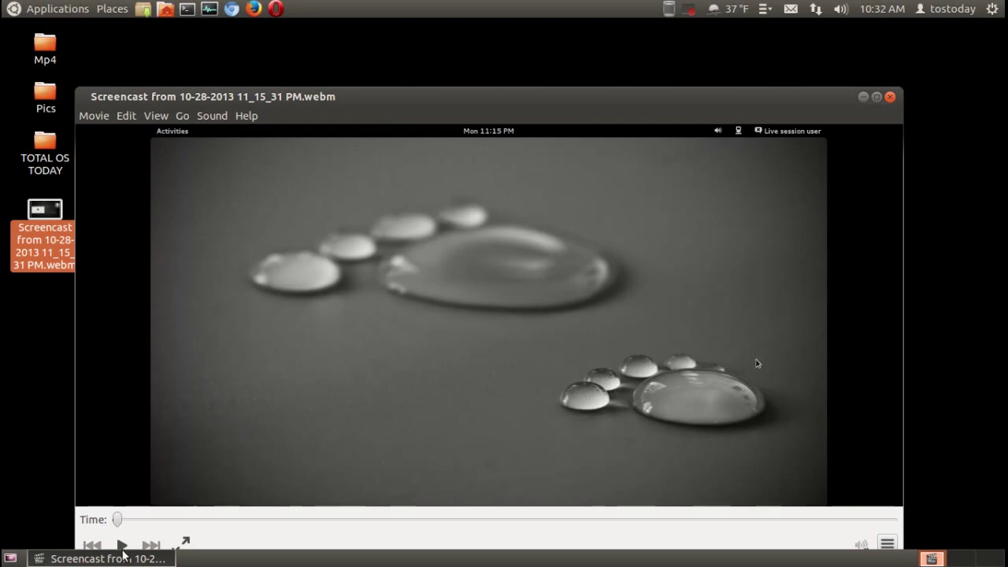
{"action": "double_click", "coordinate": [550, 318]}
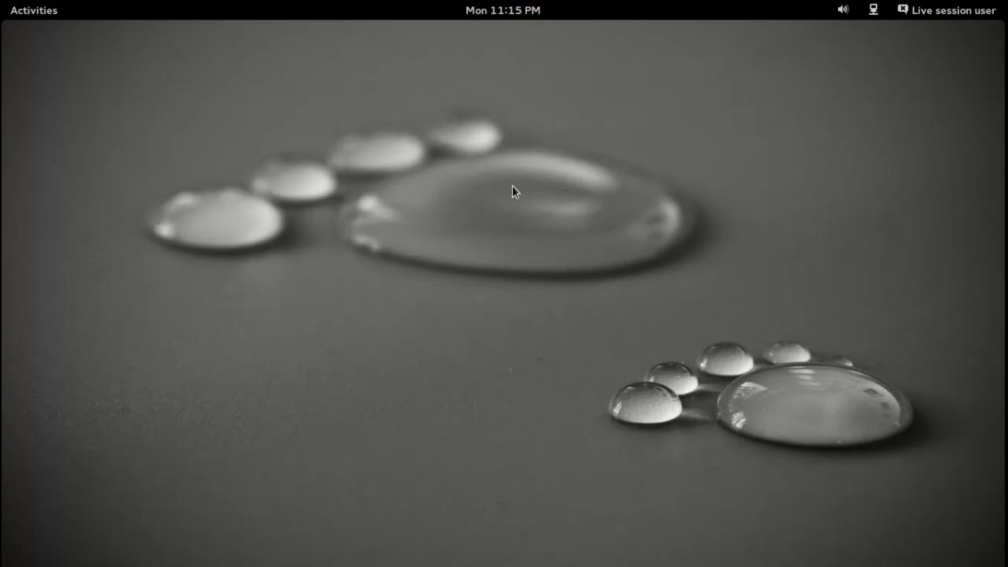
Step: Open the system settings from the desktop, review the output and input options of the Sound settings, and close them
{"action": "right_click", "coordinate": [455, 132]}
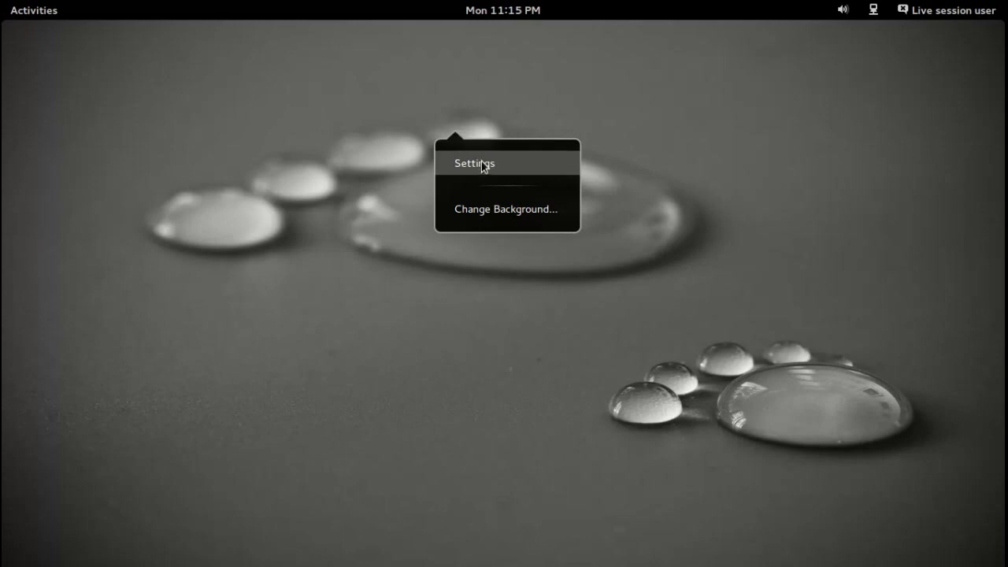
{"action": "left_click", "coordinate": [475, 164]}
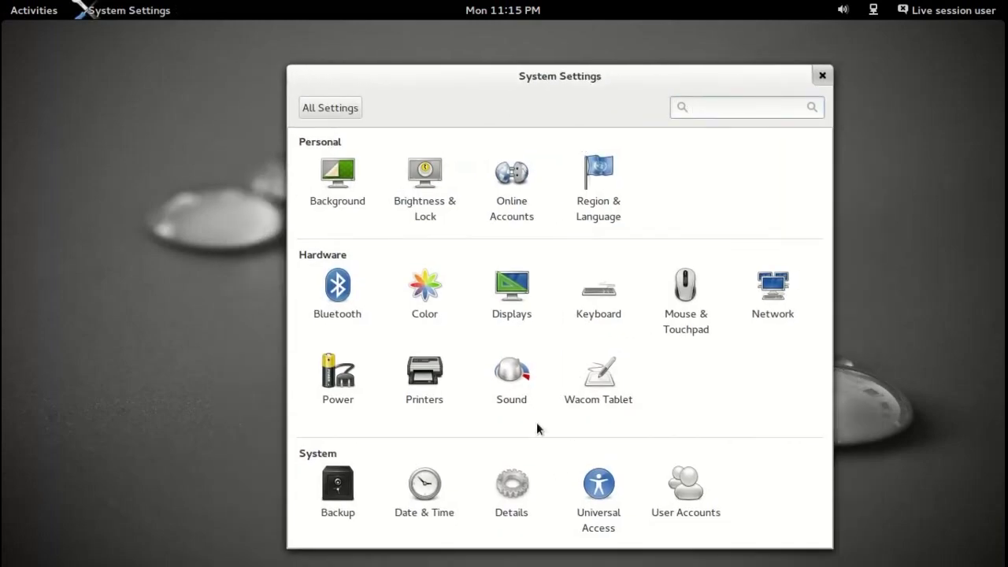
{"action": "left_click", "coordinate": [512, 373]}
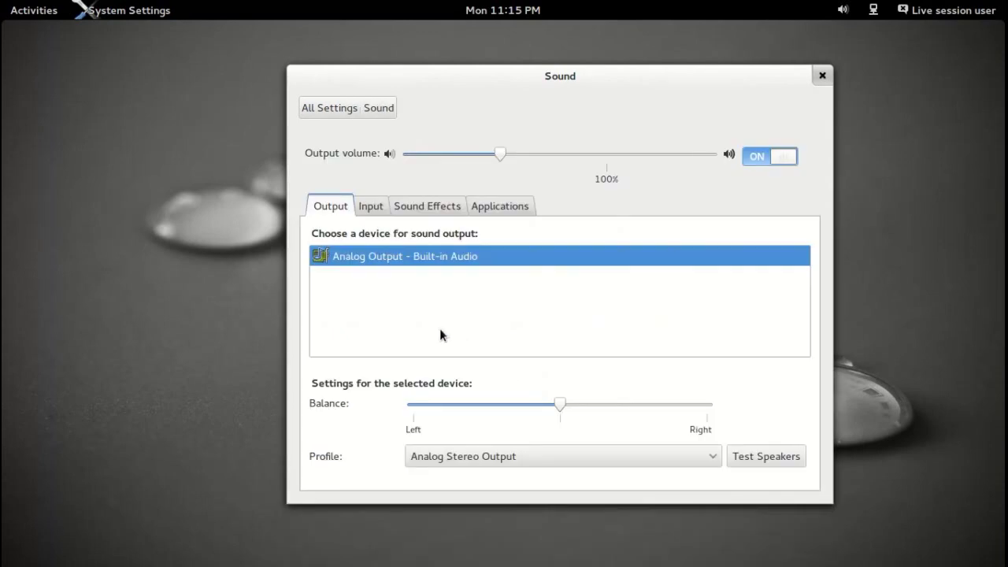
{"action": "left_click", "coordinate": [375, 207]}
{"action": "left_click", "coordinate": [322, 205]}
{"action": "left_click", "coordinate": [816, 78]}
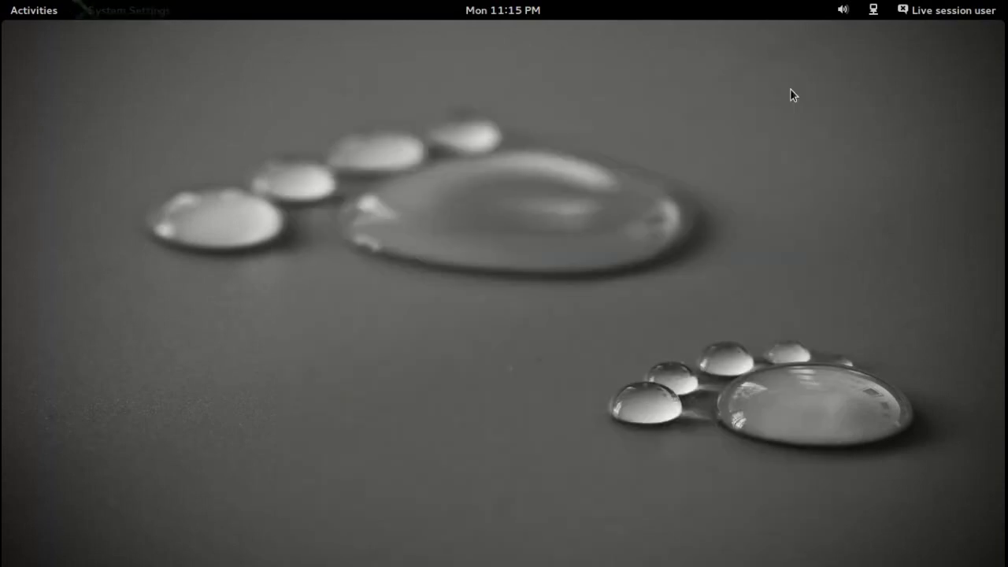
Step: Look at the desktop background settings and the overview of all settings, and close the window
{"action": "right_click", "coordinate": [363, 193]}
{"action": "left_click", "coordinate": [402, 276]}
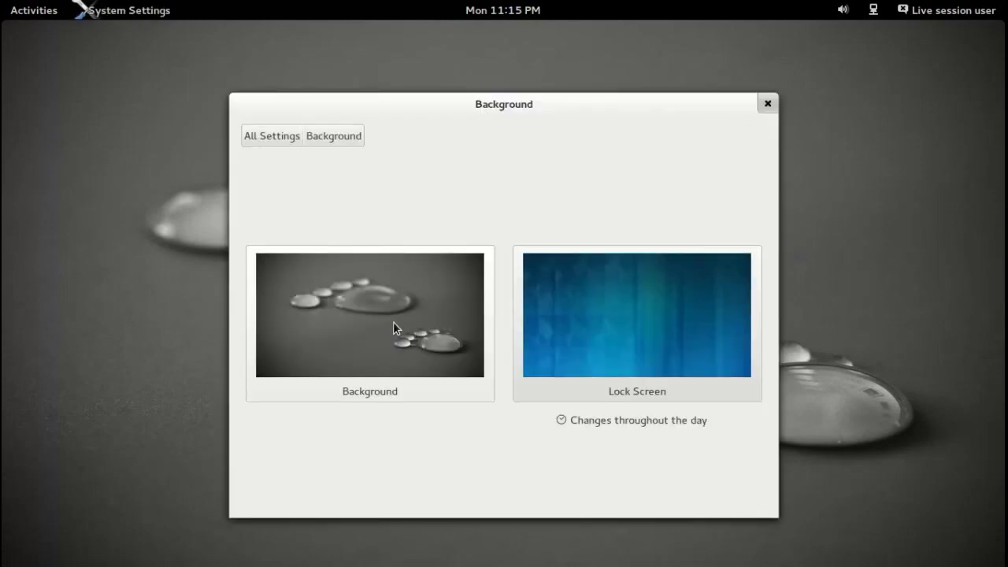
{"action": "left_click", "coordinate": [285, 140]}
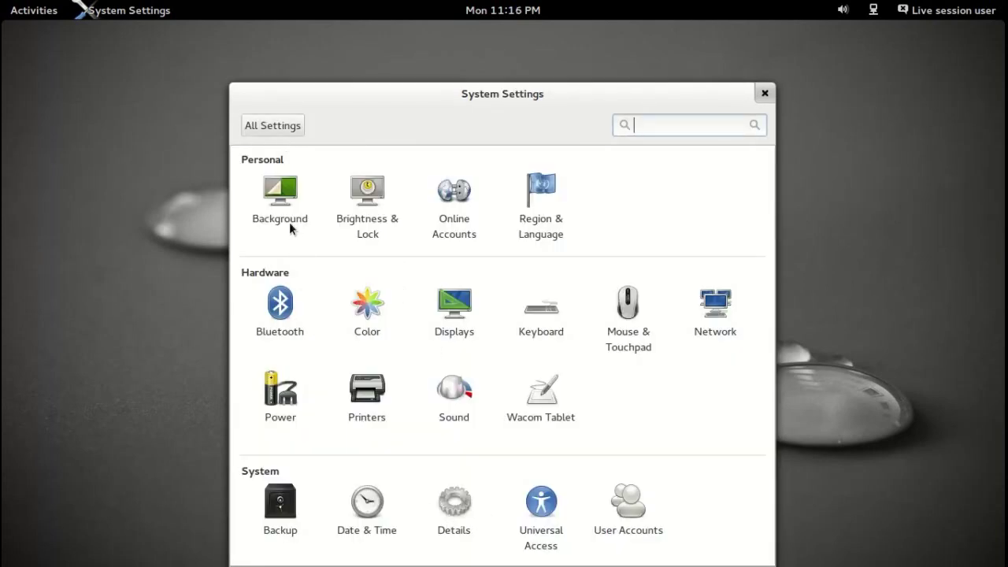
{"action": "left_click", "coordinate": [764, 94]}
Step: View the live session user's menu, open the system settings from it, and close them
{"action": "left_click", "coordinate": [982, 18]}
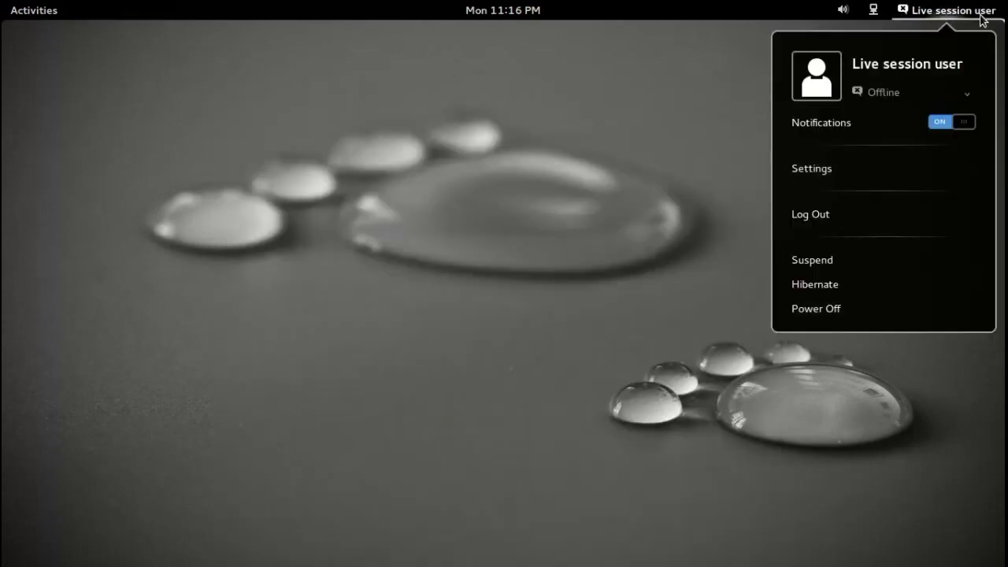
{"action": "left_click", "coordinate": [816, 167]}
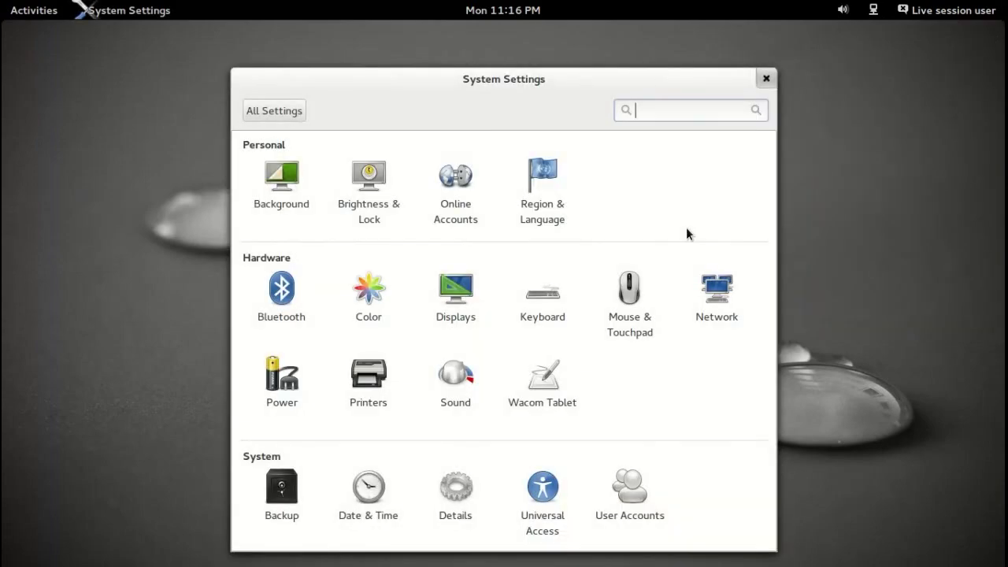
{"action": "left_click", "coordinate": [766, 78]}
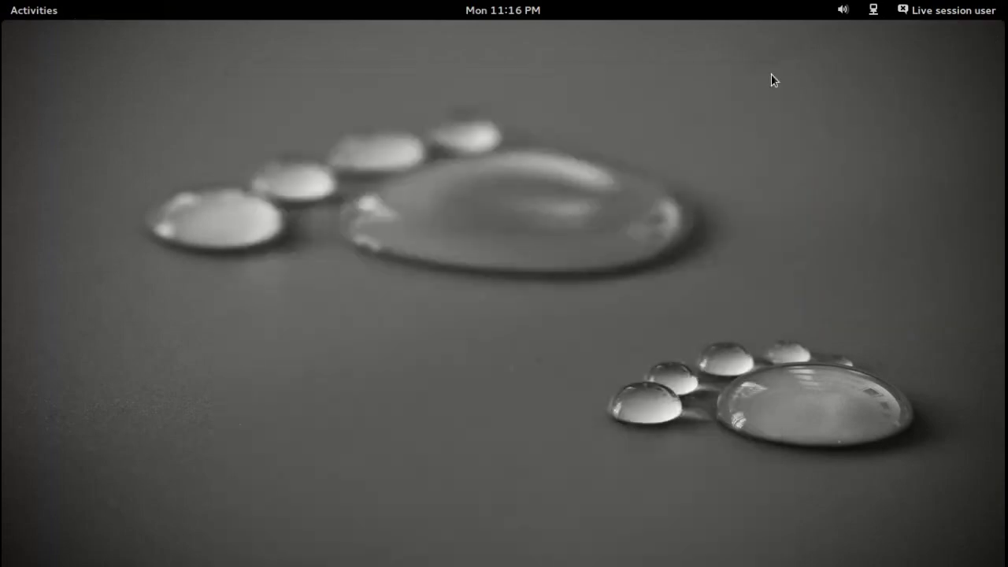
Step: Check the network and volume menus, and examine the input, sound effects and applications options in the Sound settings
{"action": "left_click", "coordinate": [874, 11]}
{"action": "left_click", "coordinate": [873, 14]}
{"action": "left_click", "coordinate": [841, 11]}
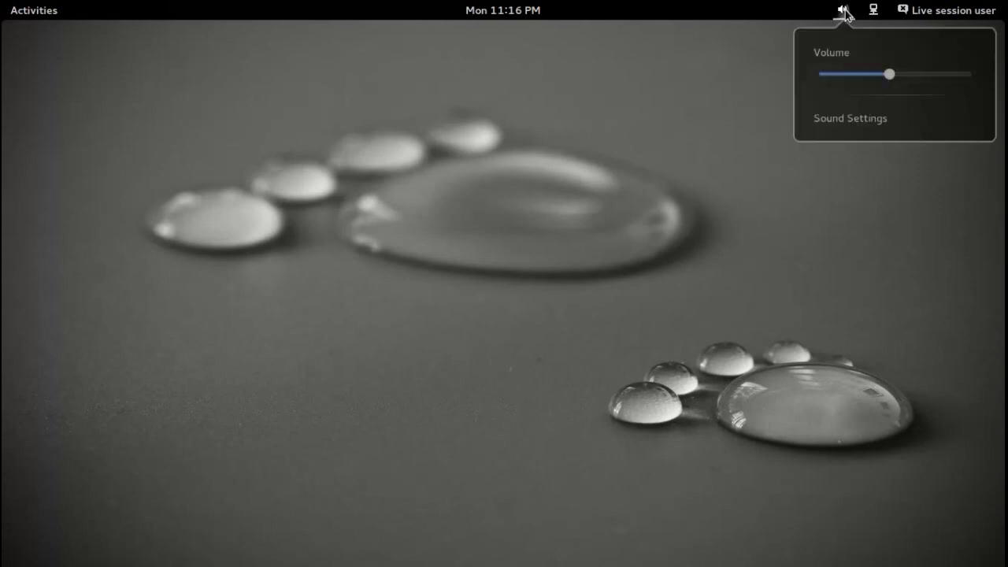
{"action": "left_click", "coordinate": [842, 123]}
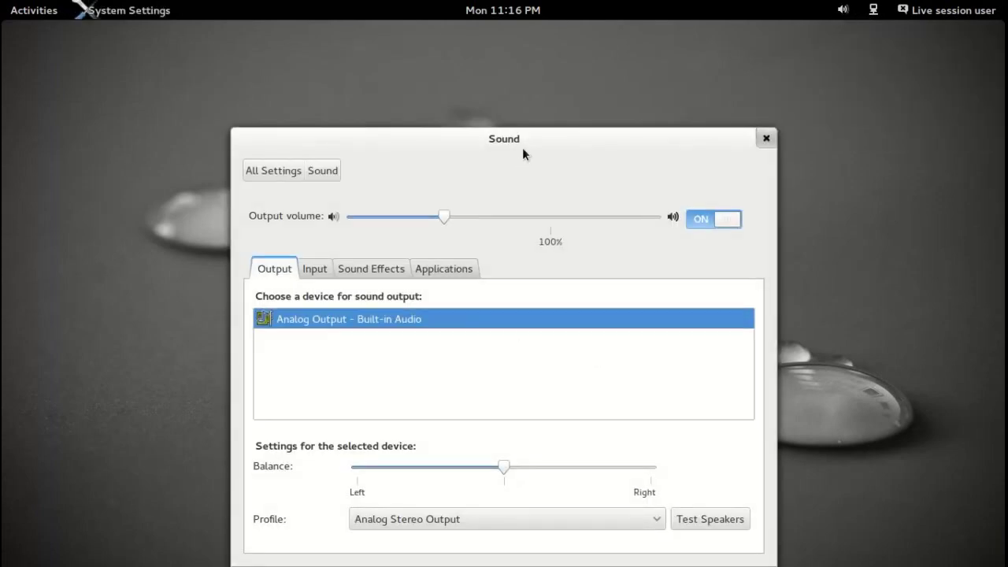
{"action": "left_click_drag", "start_coordinate": [522, 147], "coordinate": [524, 108]}
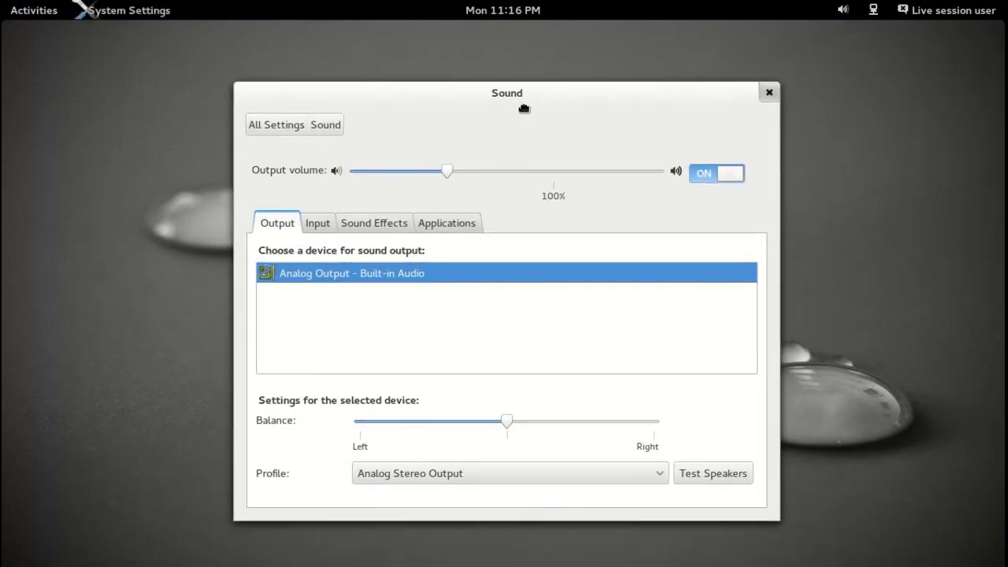
{"action": "left_click", "coordinate": [332, 222]}
{"action": "left_click", "coordinate": [391, 222]}
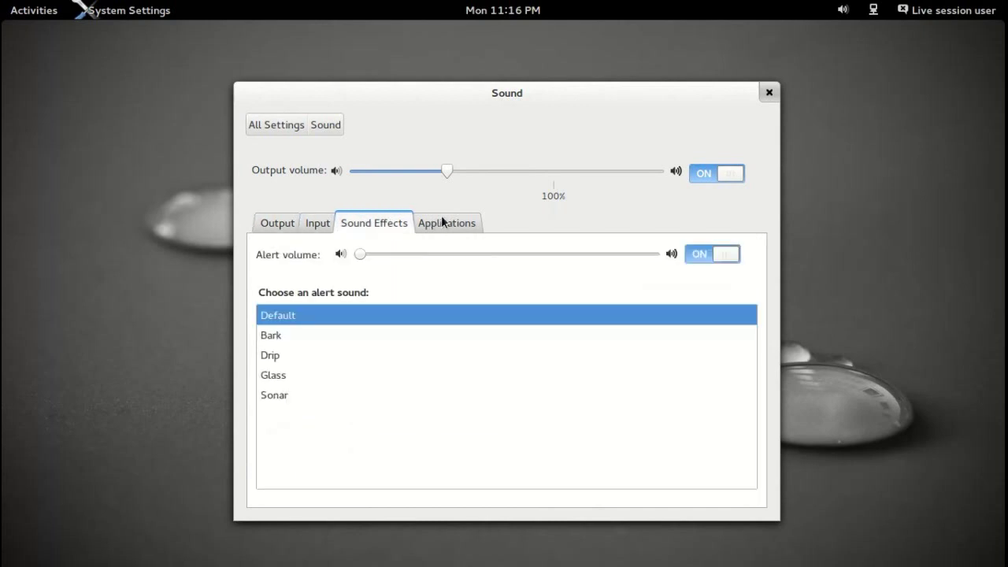
{"action": "left_click", "coordinate": [443, 221]}
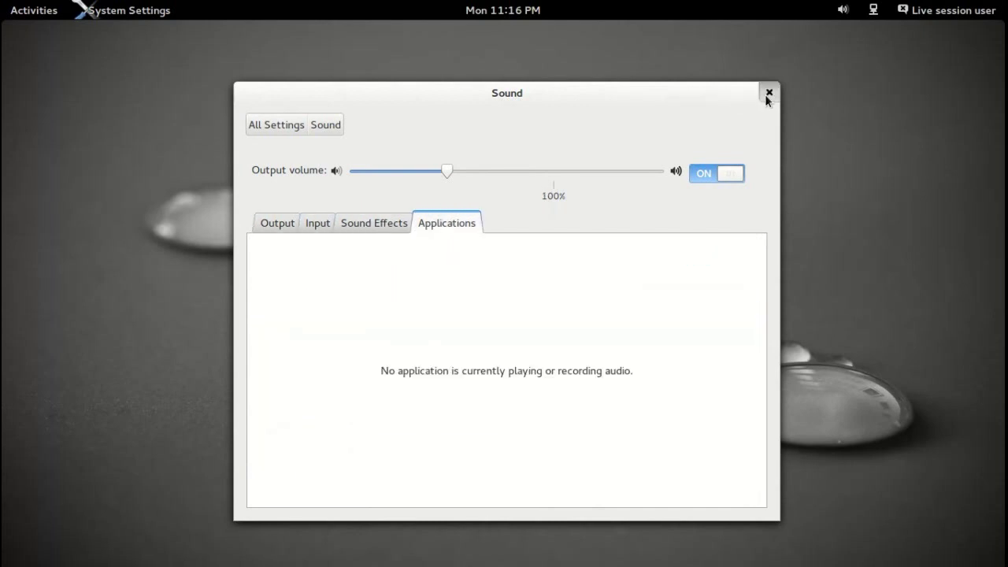
{"action": "left_click", "coordinate": [768, 94]}
Step: View the calendar and the Date & Time settings, and close the settings window
{"action": "left_click", "coordinate": [526, 11]}
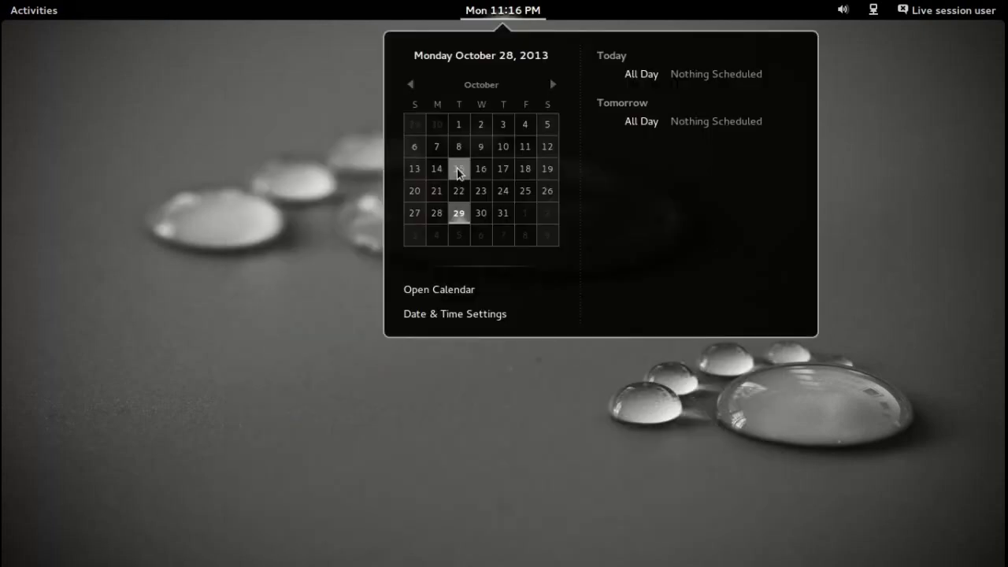
{"action": "left_click", "coordinate": [459, 325]}
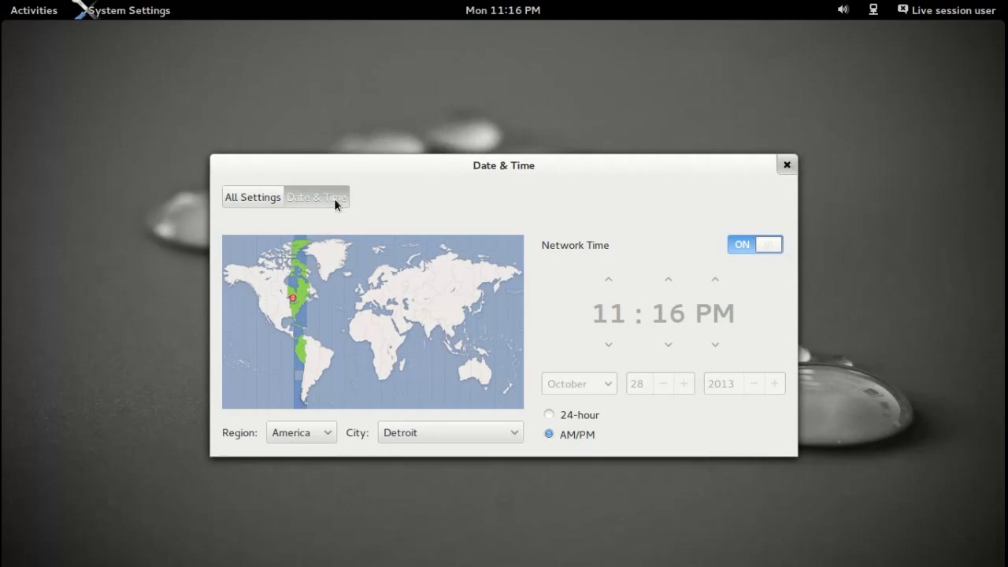
{"action": "left_click", "coordinate": [242, 198]}
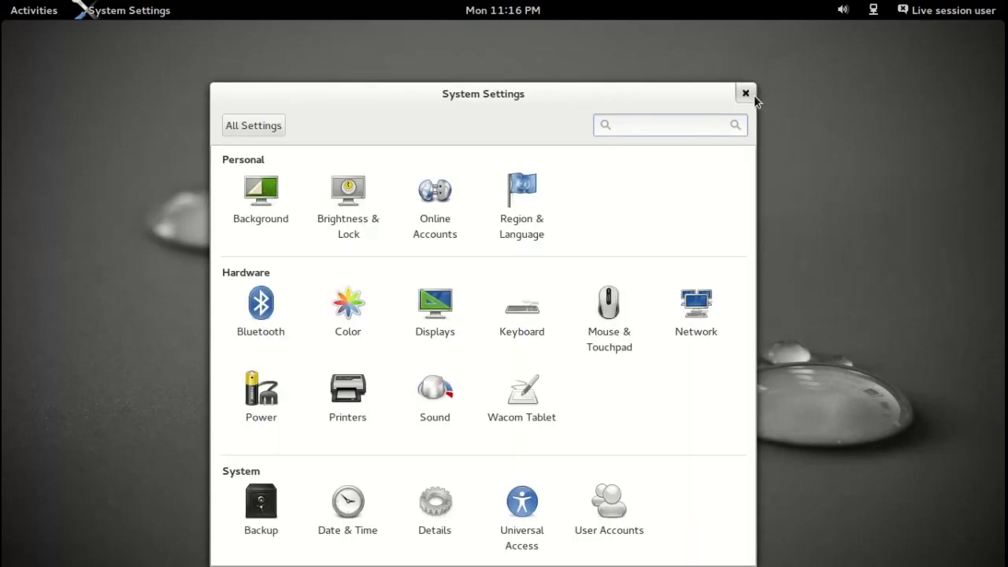
{"action": "left_click", "coordinate": [745, 93]}
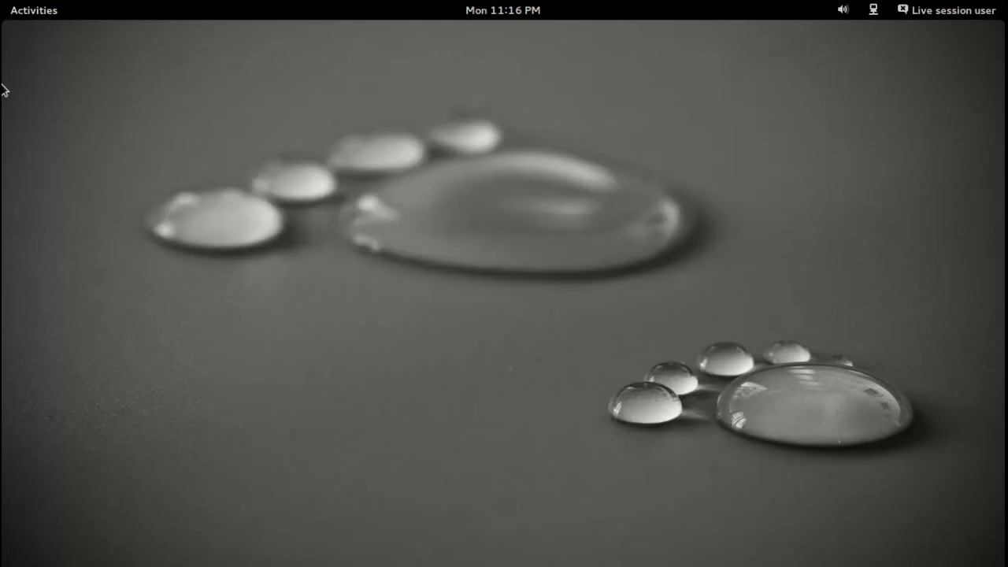
Step: Launch the Ubuntu GNOME installer, Firefox and Rhythmbox from the Activities overview
{"action": "mouse_move", "coordinate": [4, 8]}
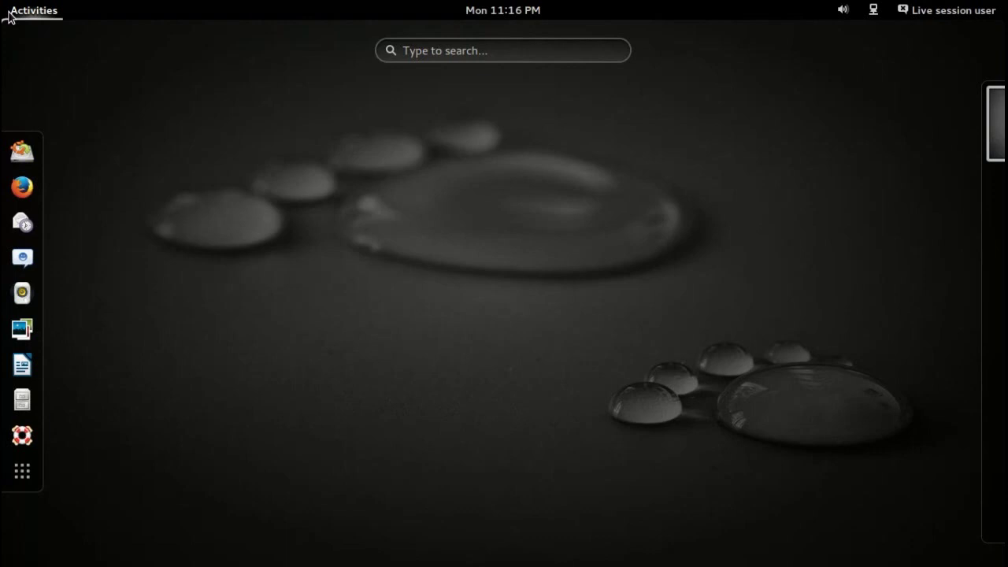
{"action": "left_click", "coordinate": [20, 152]}
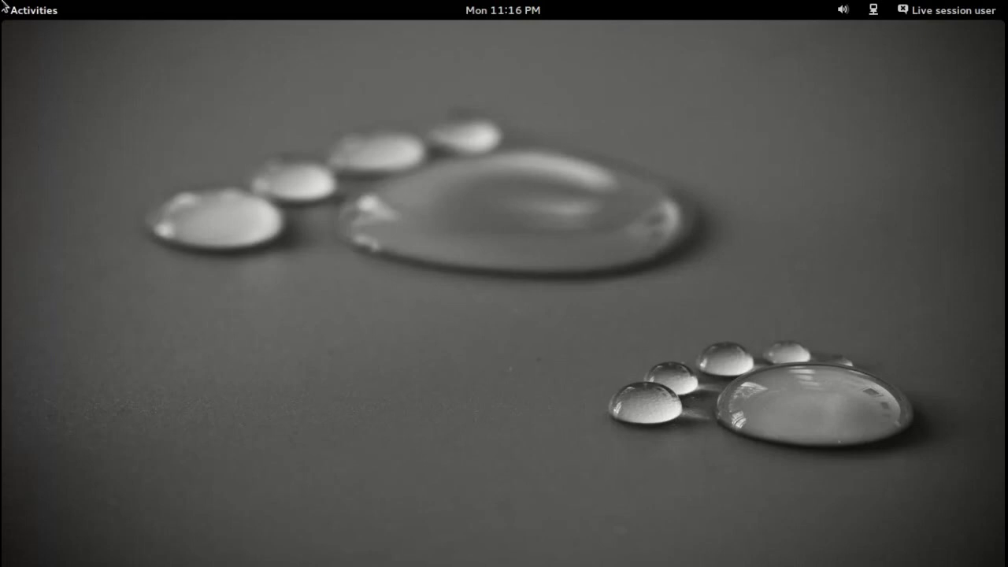
{"action": "mouse_move", "coordinate": [4, 4]}
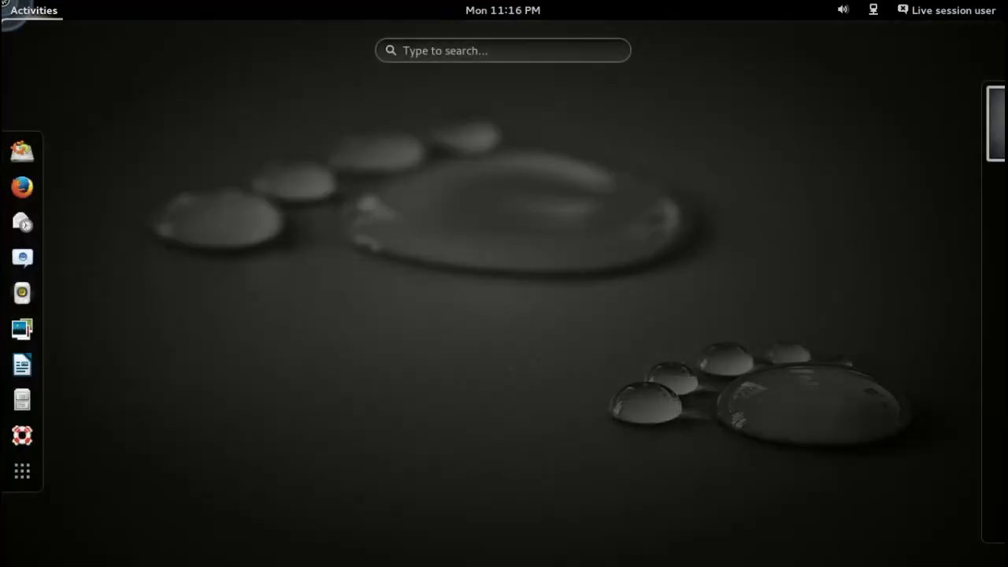
{"action": "left_click", "coordinate": [26, 197]}
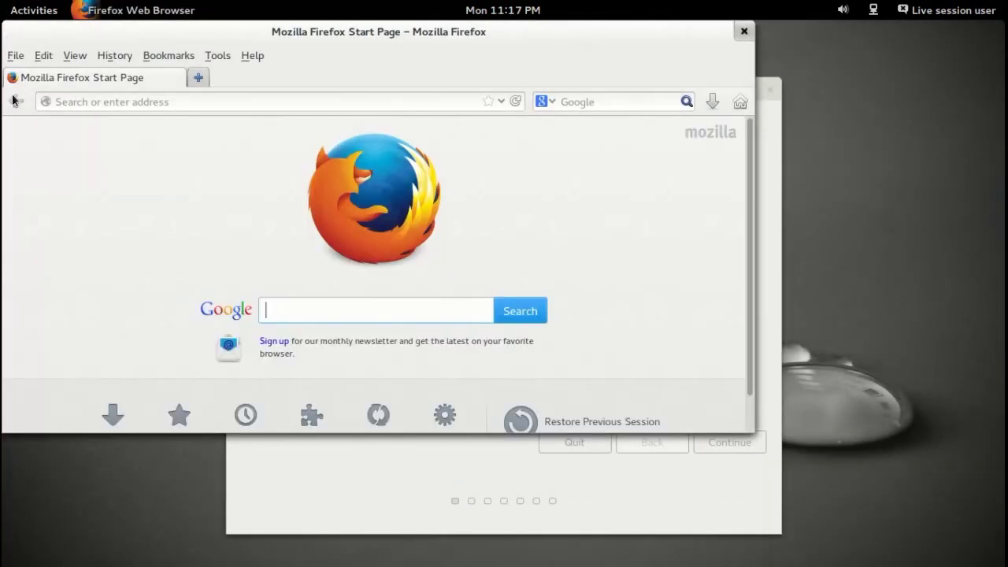
{"action": "mouse_move", "coordinate": [3, 4]}
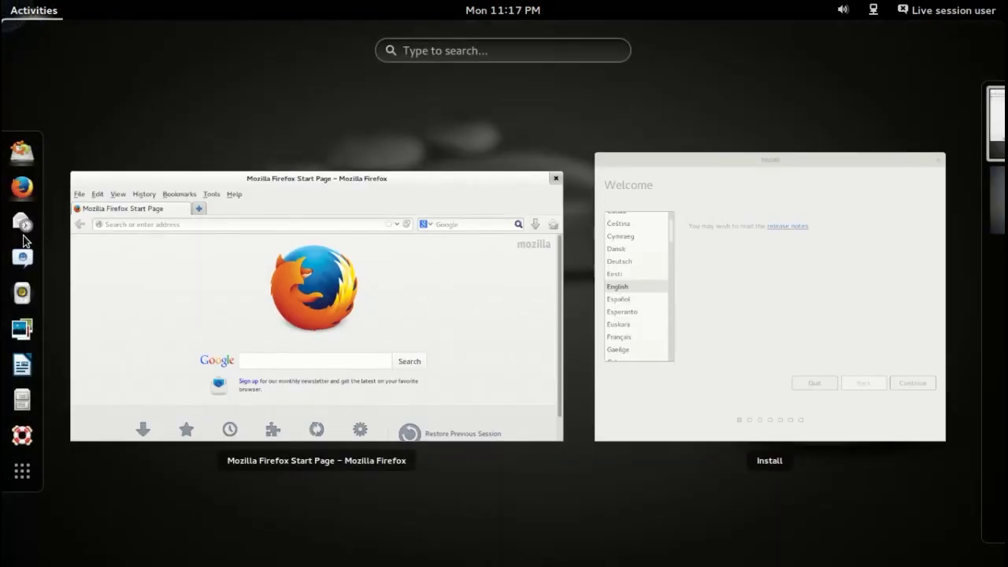
{"action": "left_click", "coordinate": [24, 291]}
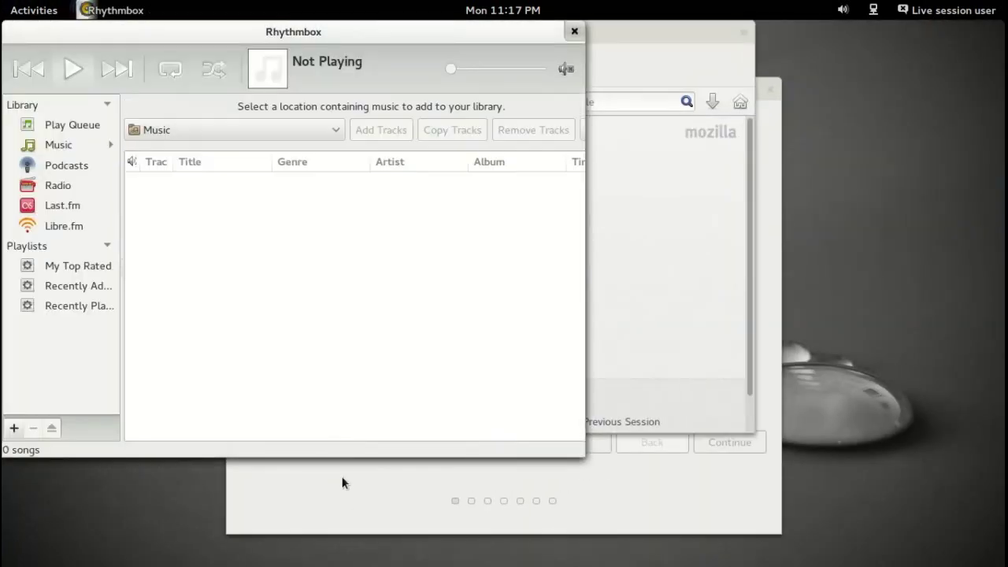
Step: Bring the Install window to the front from the Activities overview and quit the installation
{"action": "mouse_move", "coordinate": [3, 3]}
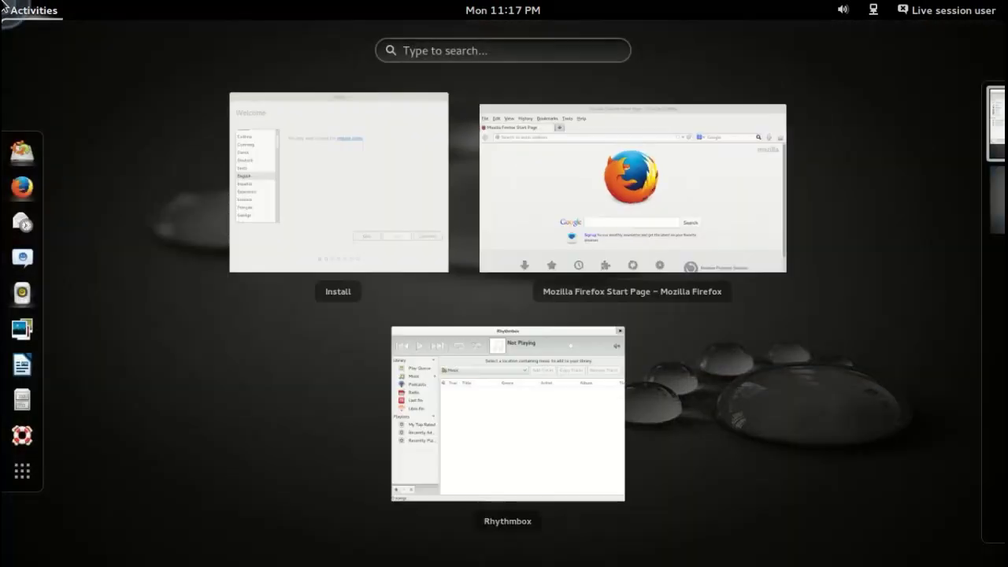
{"action": "left_click", "coordinate": [347, 239]}
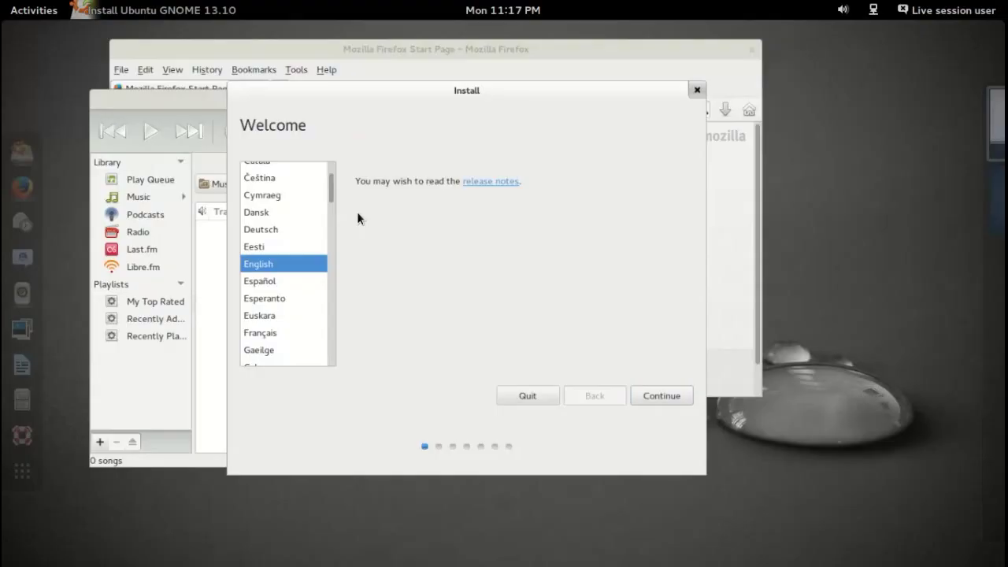
{"action": "left_click", "coordinate": [769, 89]}
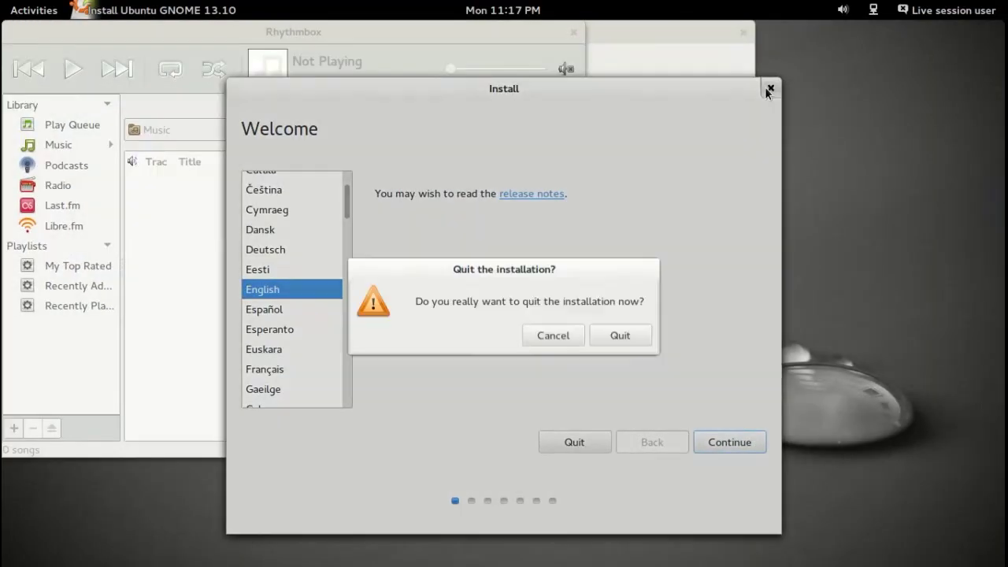
{"action": "left_click", "coordinate": [621, 338]}
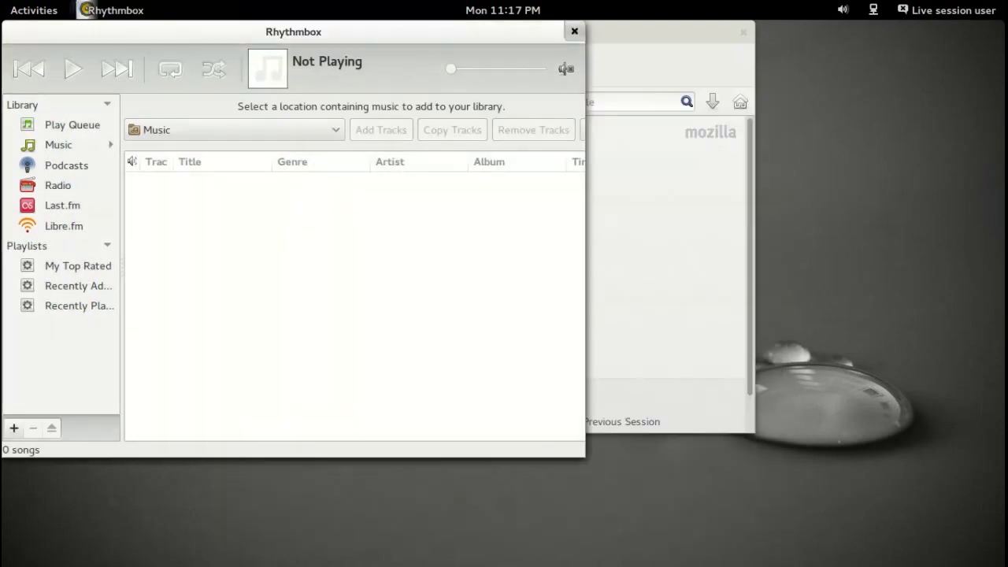
Step: Move the Rhythmbox window clear of Firefox and switch to the empty second workspace with the Activities overview open
{"action": "left_click_drag", "start_coordinate": [306, 34], "coordinate": [592, 198]}
{"action": "mouse_move", "coordinate": [2, 3]}
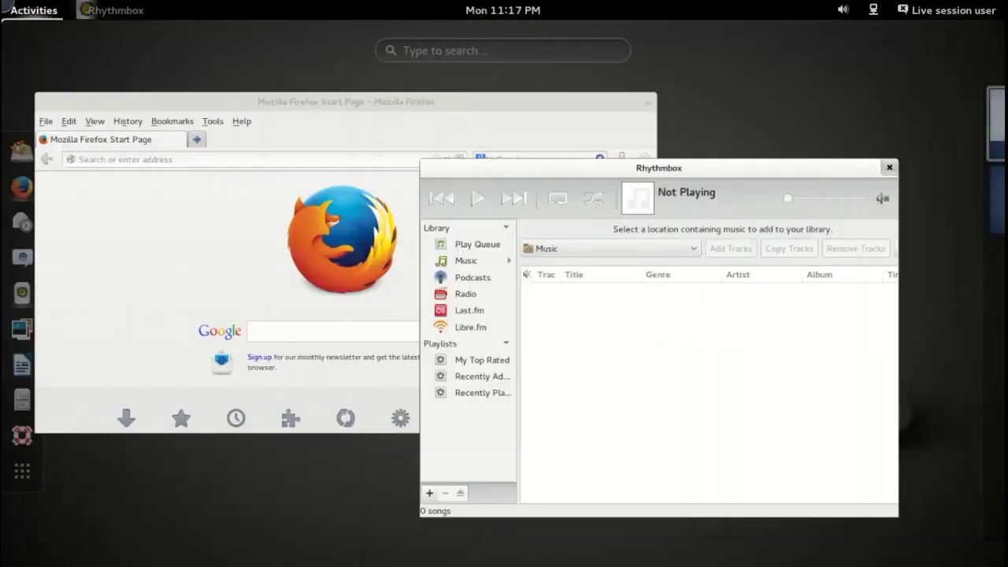
{"action": "key", "text": "ctrl+alt+Down"}
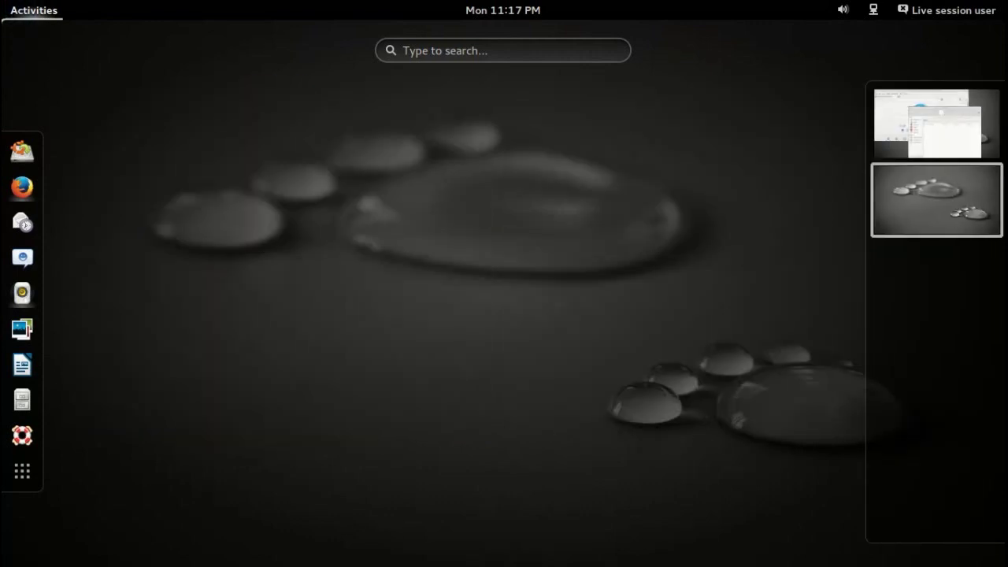
Step: Move the Firefox window from the first workspace to the empty second workspace in the Activities overview
{"action": "key", "text": "ctrl+alt+Up"}
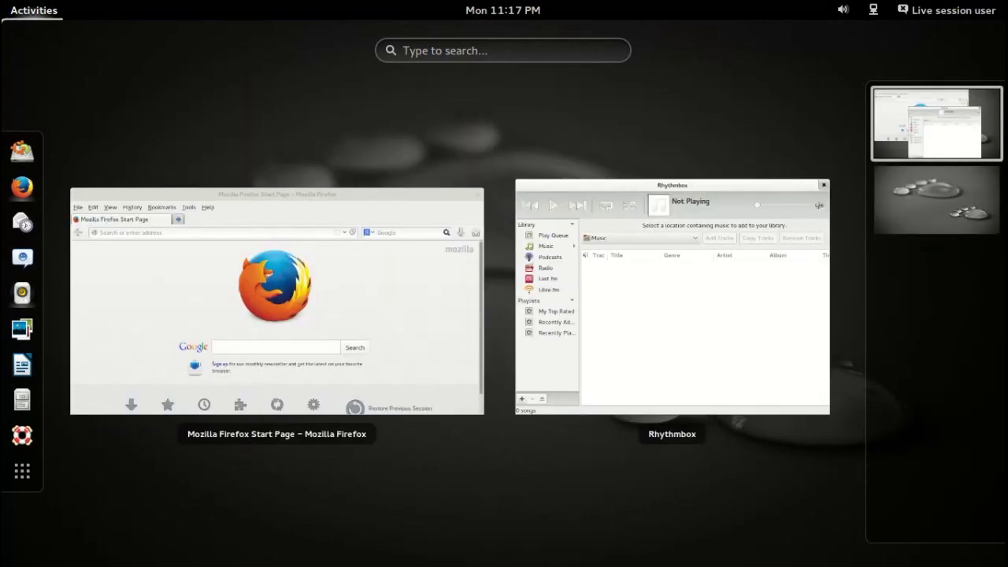
{"action": "left_click_drag", "start_coordinate": [669, 303], "coordinate": [945, 189]}
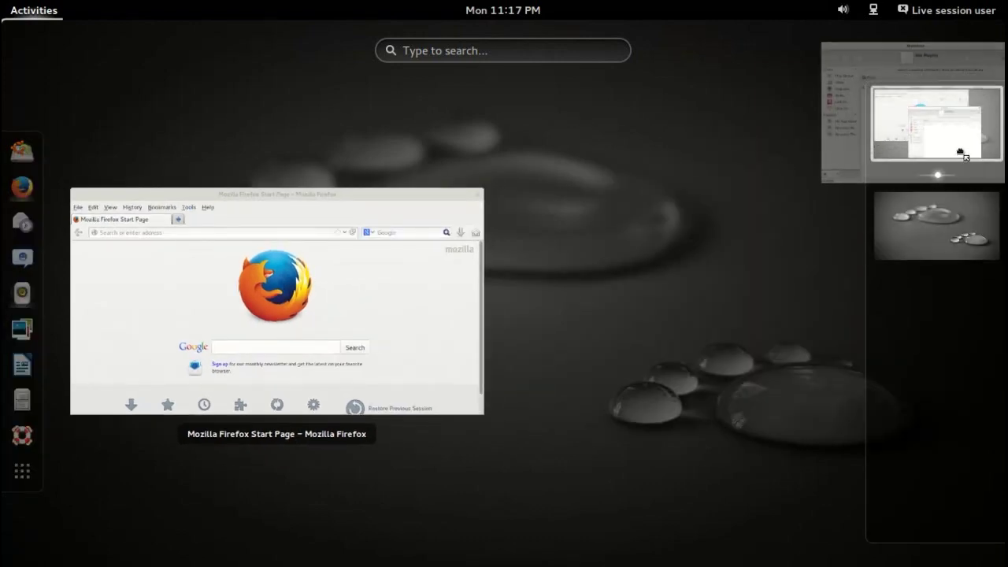
{"action": "left_click_drag", "start_coordinate": [449, 276], "coordinate": [933, 276]}
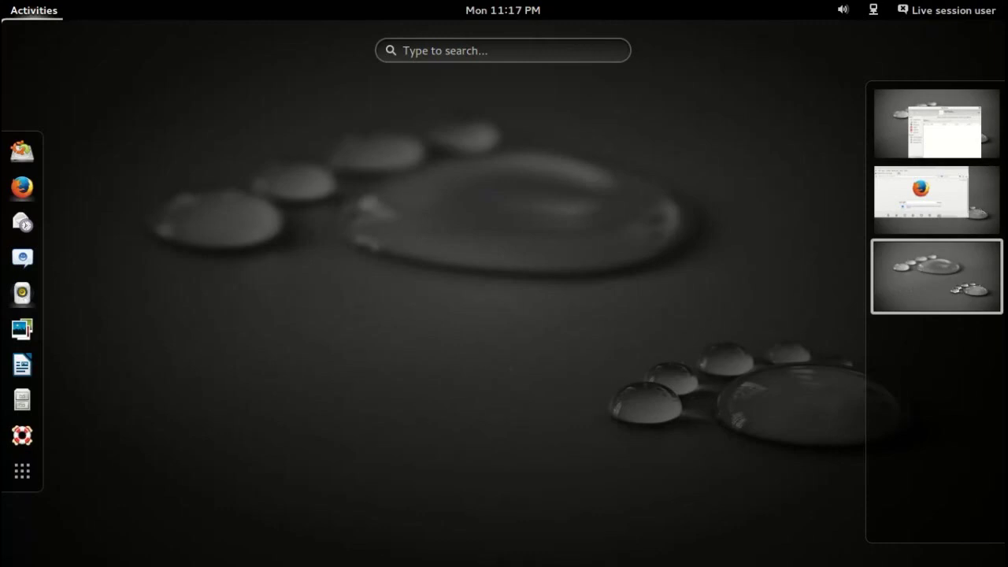
Step: Switch to the workspace holding Firefox and move the Firefox window away from the corner of the desktop
{"action": "key", "text": "Page_Up"}
{"action": "key", "text": "Page_Up"}
{"action": "key", "text": "Page_Down"}
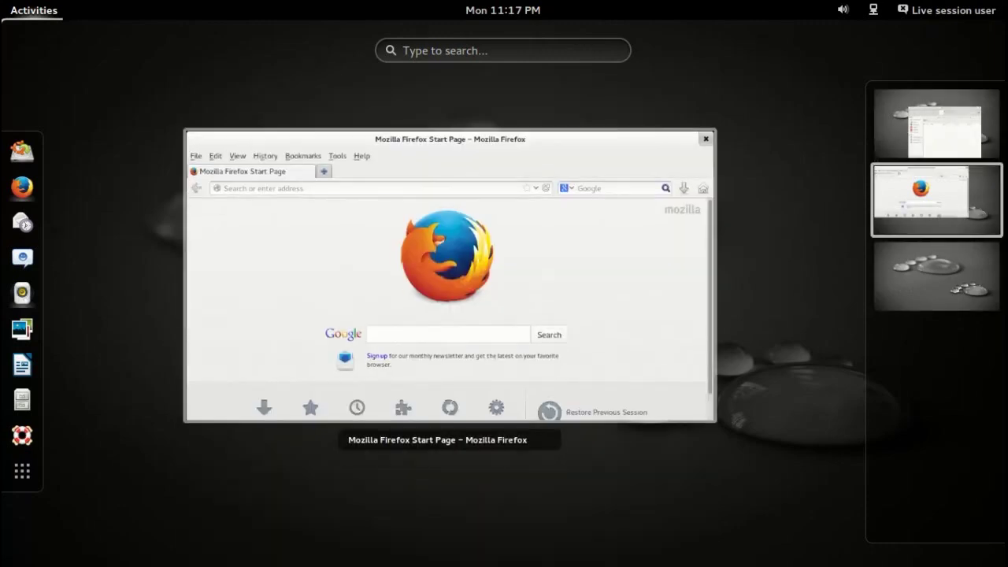
{"action": "key", "text": "Escape"}
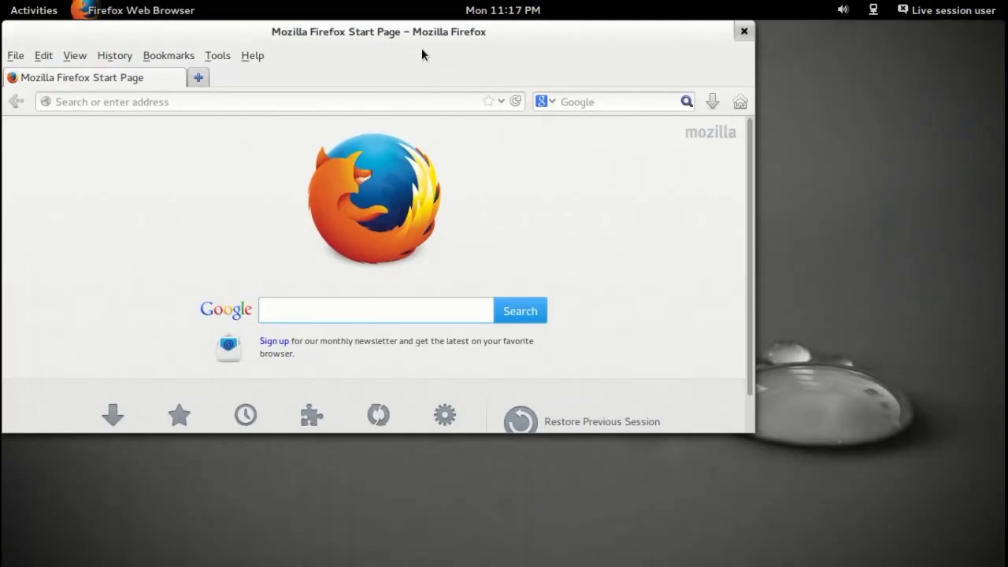
{"action": "left_click_drag", "start_coordinate": [411, 35], "coordinate": [479, 41]}
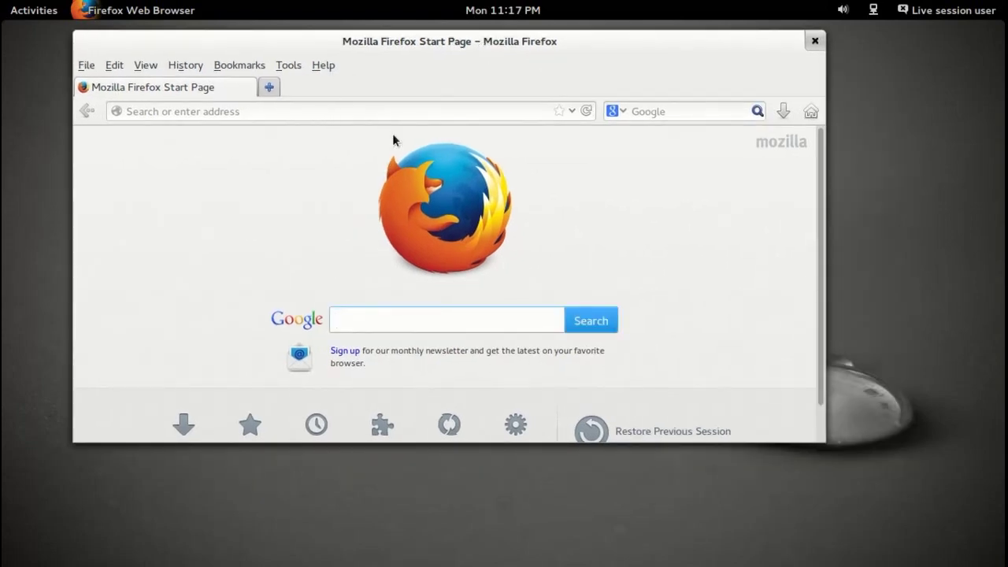
Step: Flip through the three workspaces in the Activities overview, and pull Rhythmbox out of the first workspace and back
{"action": "key", "text": "super"}
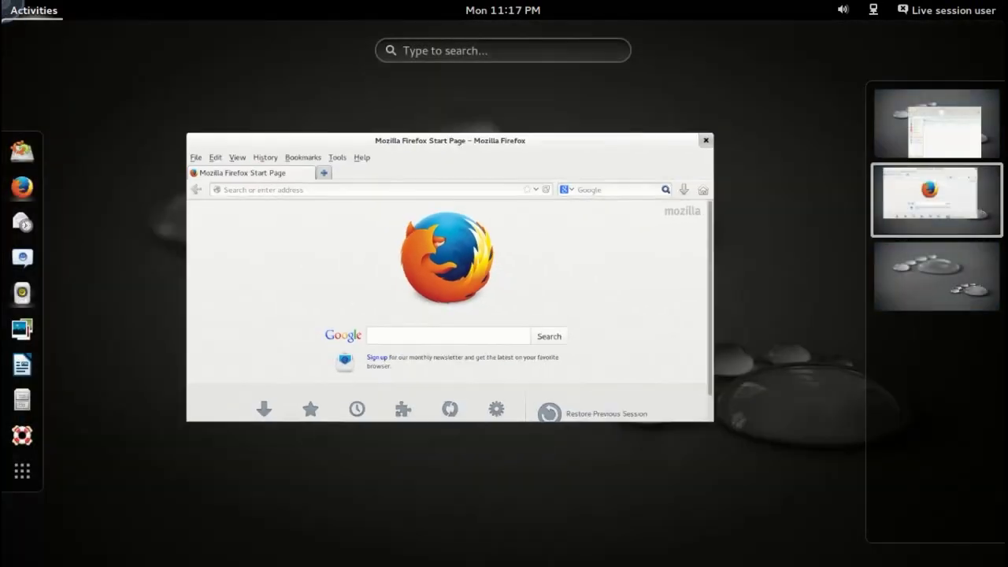
{"action": "left_click_drag", "start_coordinate": [929, 193], "coordinate": [597, 214]}
{"action": "key", "text": "ctrl+alt+Down"}
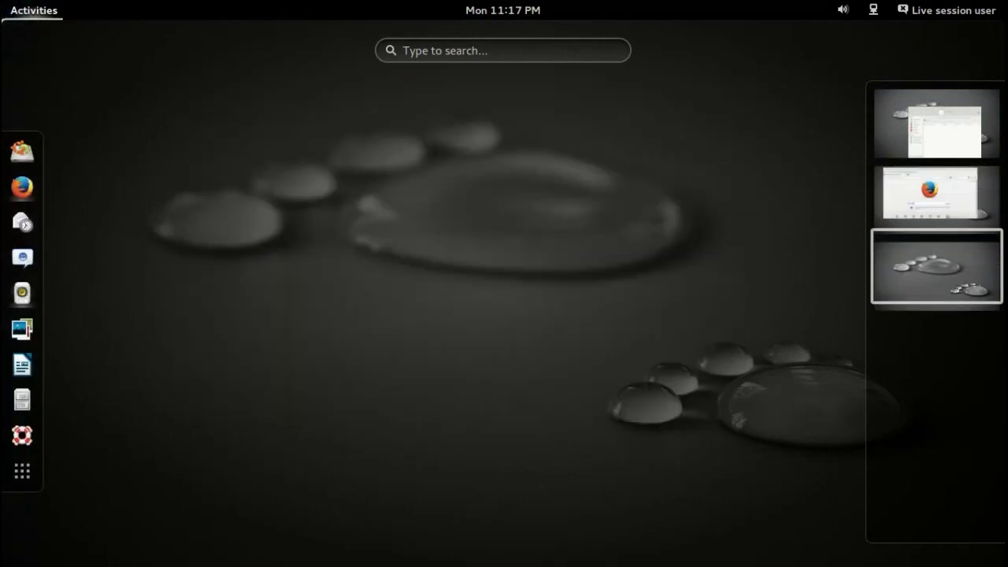
{"action": "key", "text": "ctrl+alt+Up"}
{"action": "key", "text": "ctrl+alt+Up"}
{"action": "key", "text": "ctrl+alt+Down"}
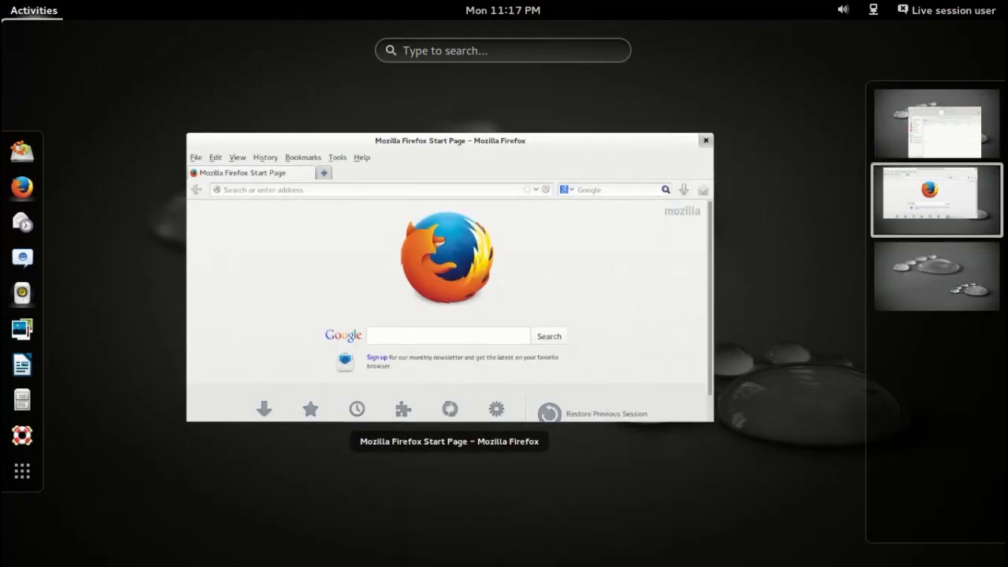
{"action": "key", "text": "ctrl+alt+Up"}
{"action": "left_click_drag", "start_coordinate": [926, 191], "coordinate": [916, 338]}
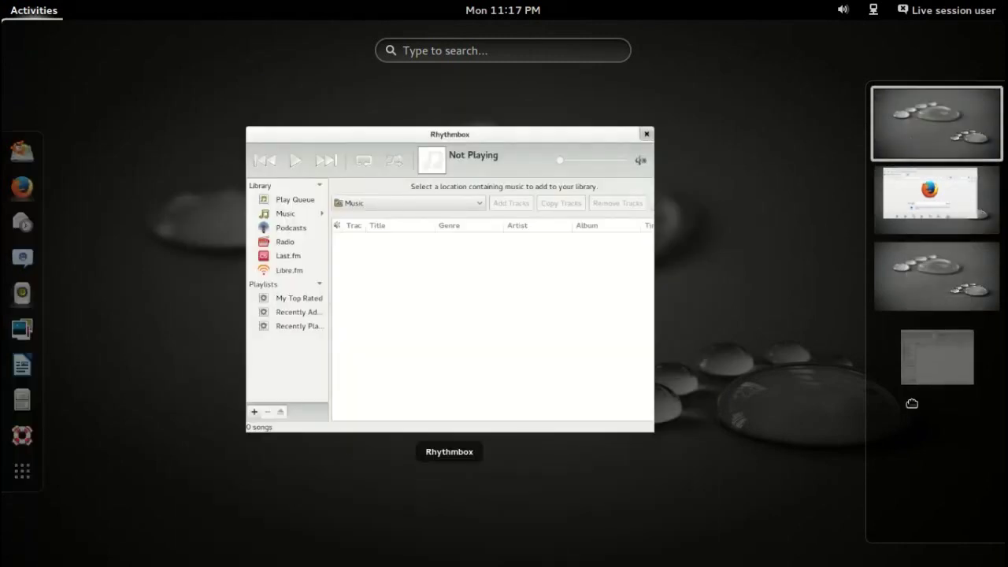
{"action": "left_click_drag", "start_coordinate": [912, 403], "coordinate": [934, 126]}
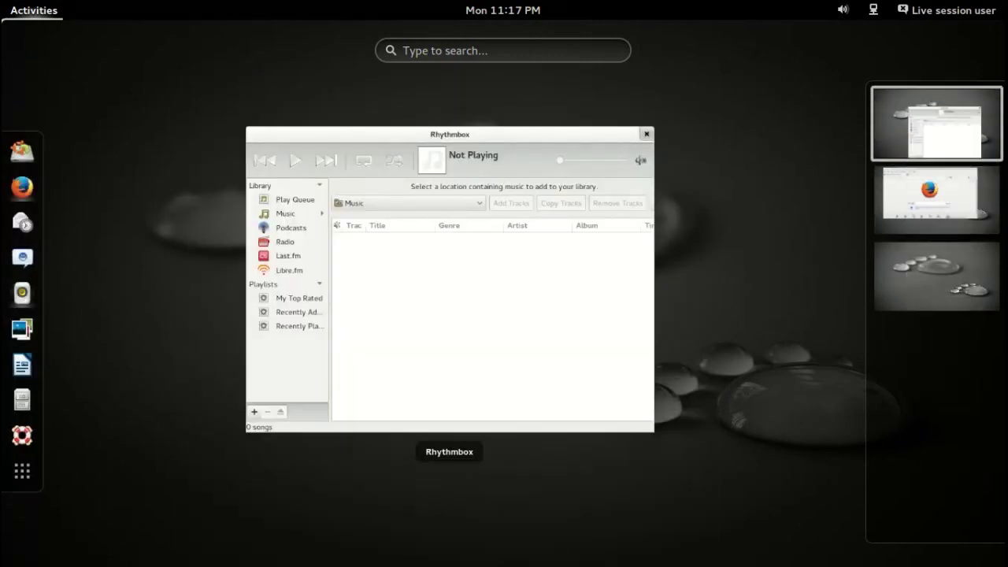
Step: Search the Activities overview for "con", open System Settings from the results and close it
{"action": "left_click", "coordinate": [441, 49]}
{"action": "type", "text": "con"}
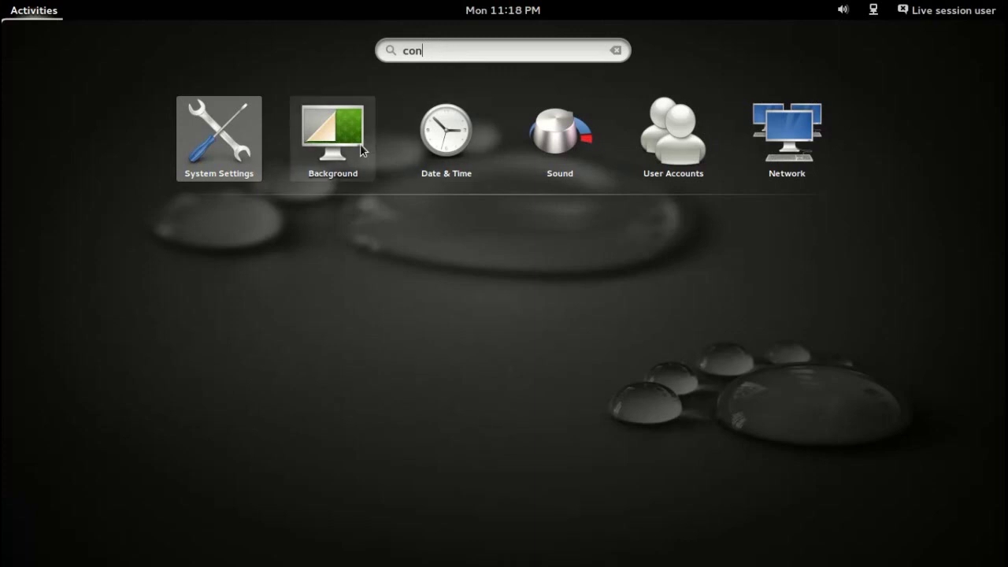
{"action": "left_click", "coordinate": [247, 140]}
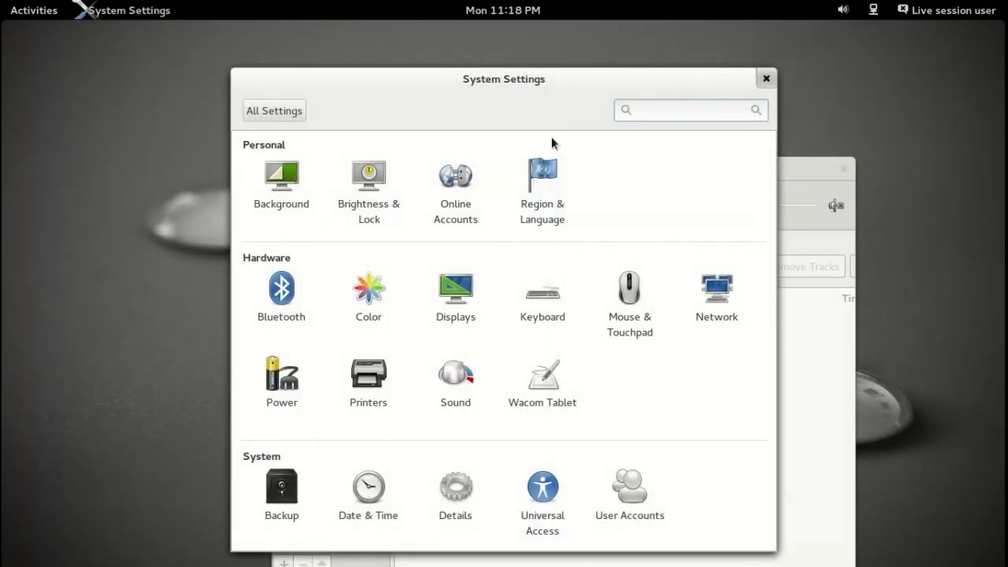
{"action": "left_click", "coordinate": [765, 80]}
Step: Search the Activities overview for "tweak", launch Tweak Tool and move its window toward the centre of the desktop
{"action": "mouse_move", "coordinate": [2, 3]}
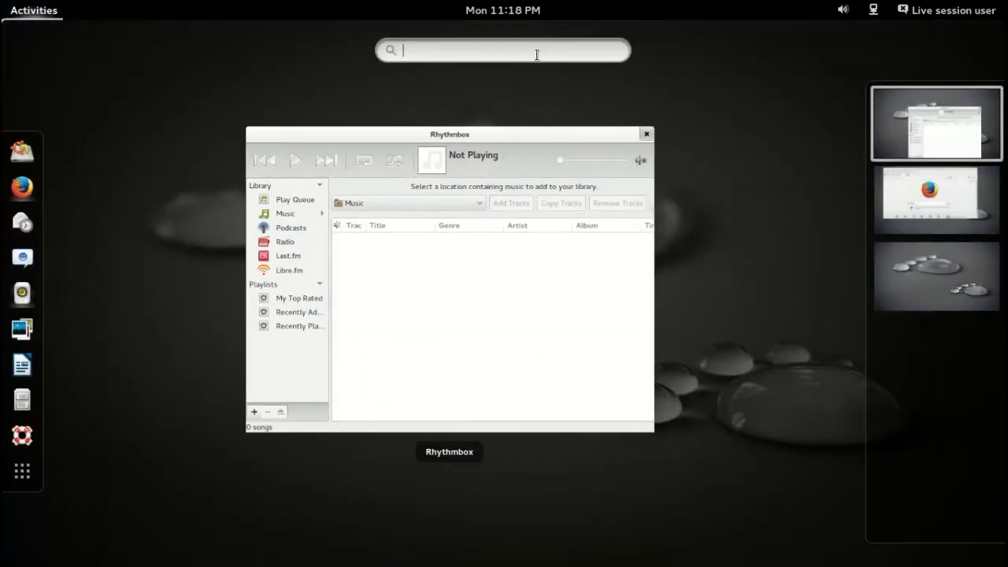
{"action": "type", "text": "tweak"}
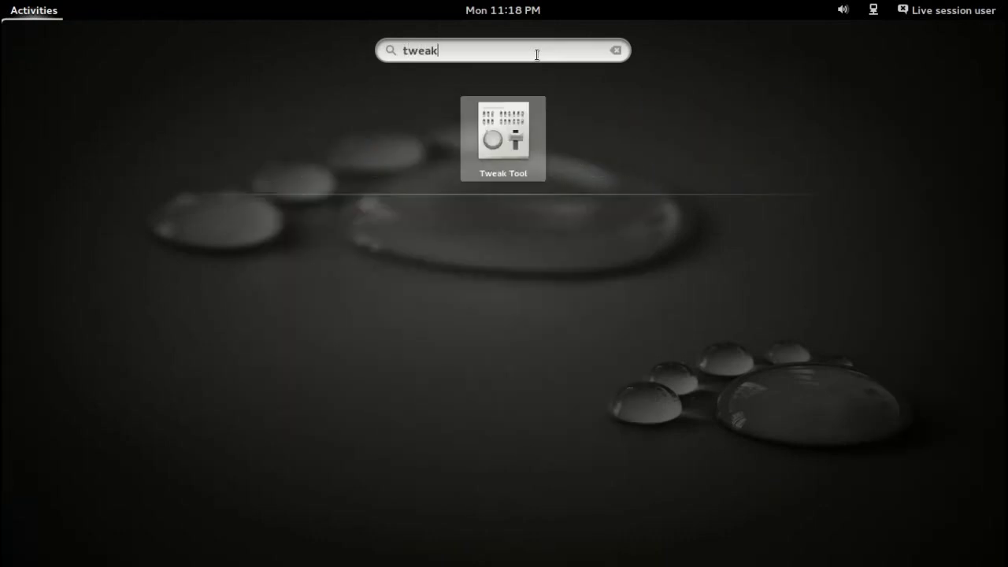
{"action": "left_click", "coordinate": [540, 158]}
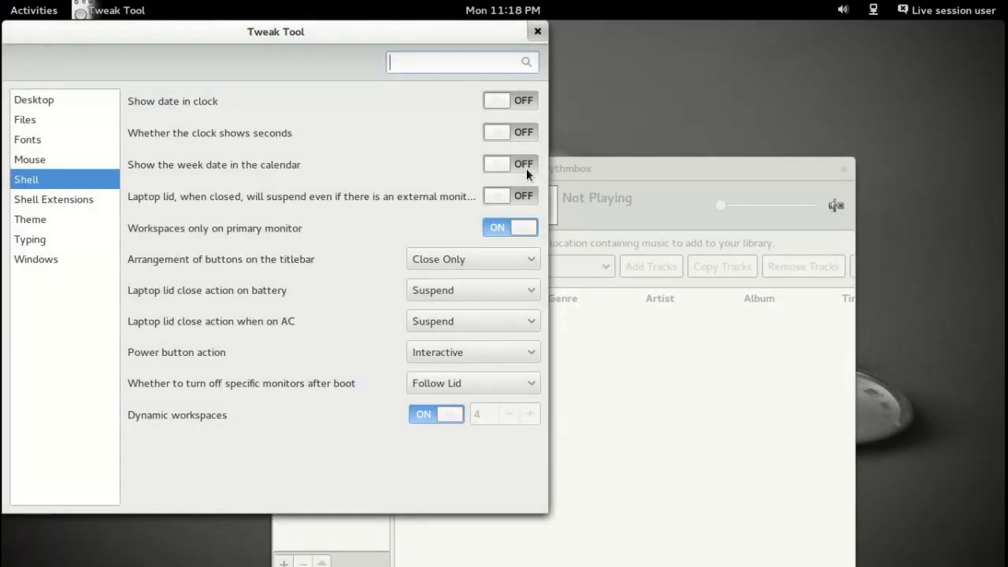
{"action": "left_click_drag", "start_coordinate": [357, 34], "coordinate": [570, 34]}
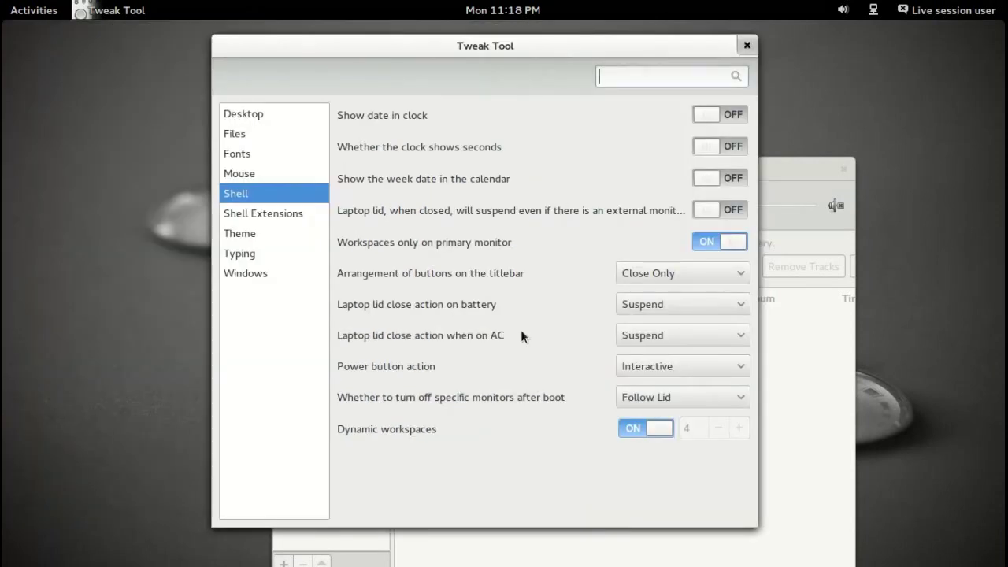
Step: Turn on the desktop's Trash icon in the Desktop settings and view the Files, Fonts and Mouse settings
{"action": "left_click", "coordinate": [255, 114]}
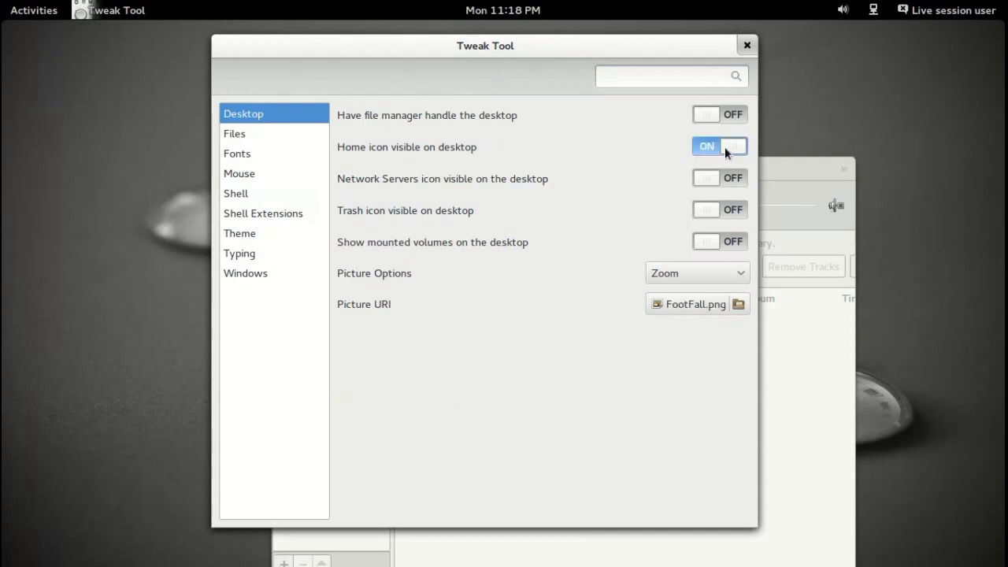
{"action": "left_click", "coordinate": [736, 210]}
{"action": "left_click", "coordinate": [237, 141]}
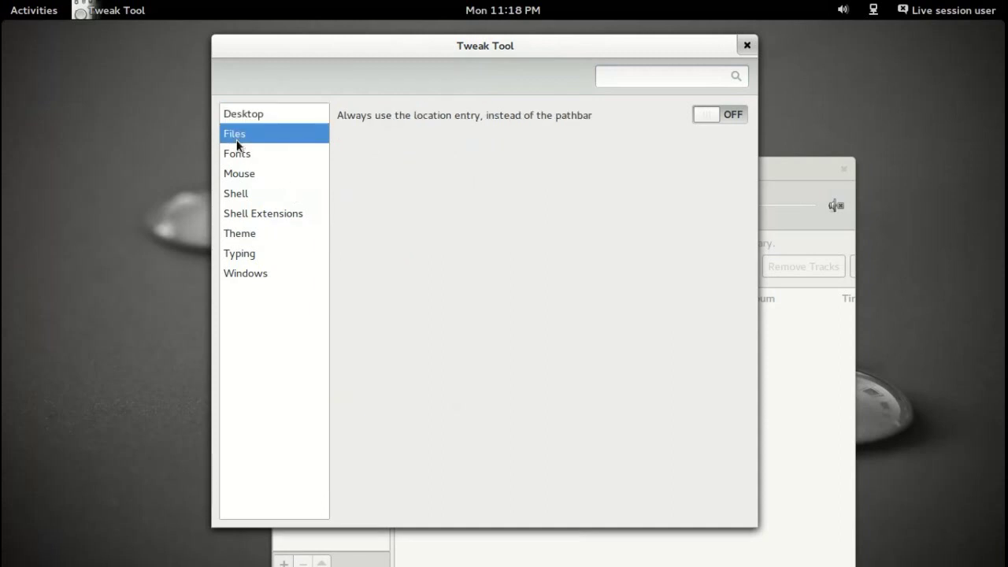
{"action": "left_click", "coordinate": [243, 155]}
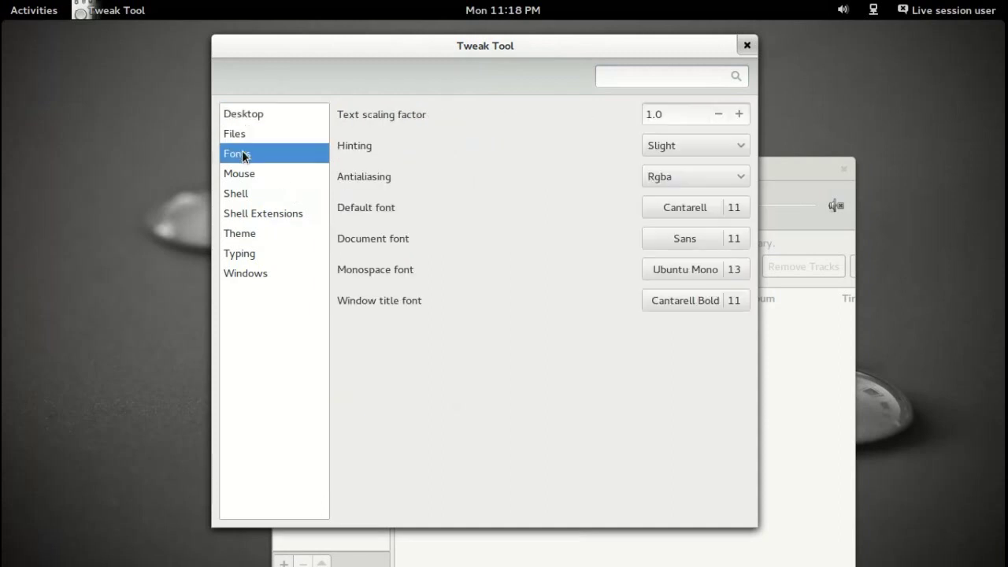
{"action": "left_click", "coordinate": [248, 174]}
Step: Turn on showing the date in the clock in Tweak Tool's Shell settings
{"action": "left_click", "coordinate": [245, 191]}
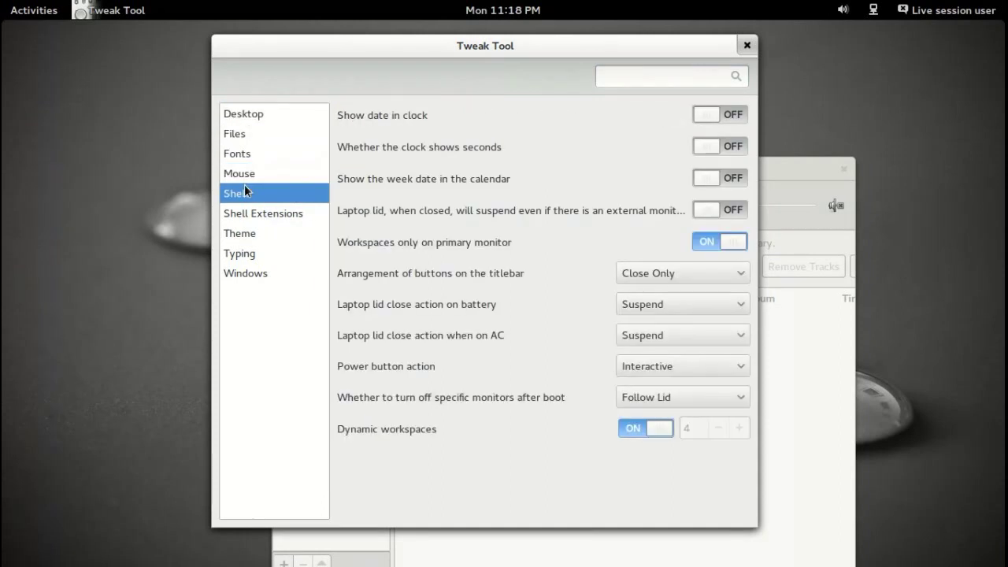
{"action": "left_click", "coordinate": [736, 115]}
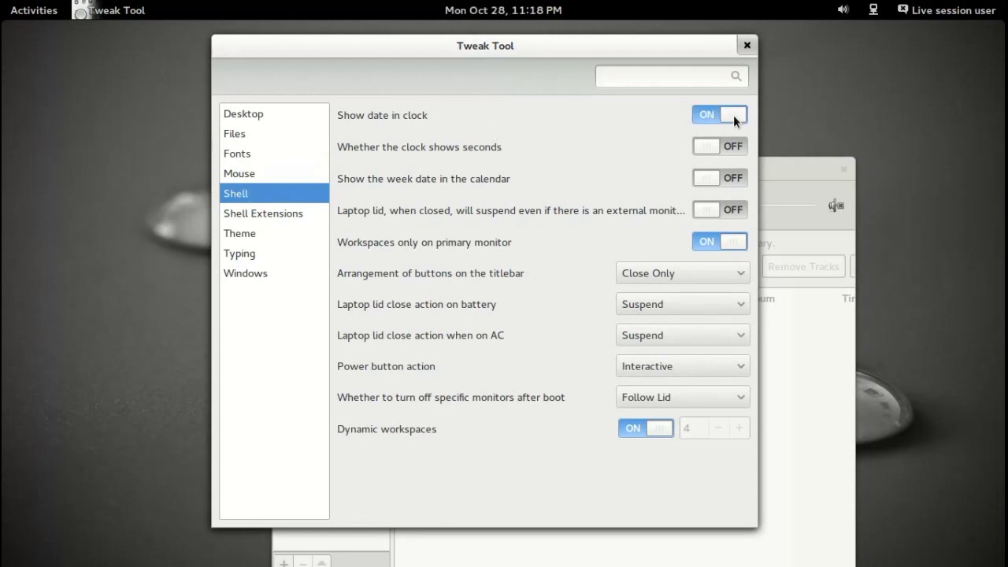
Step: View the Shell Extensions, Typing, Windows and Theme settings, including the Gtk+ theme choices, and close Tweak Tool
{"action": "left_click", "coordinate": [291, 213]}
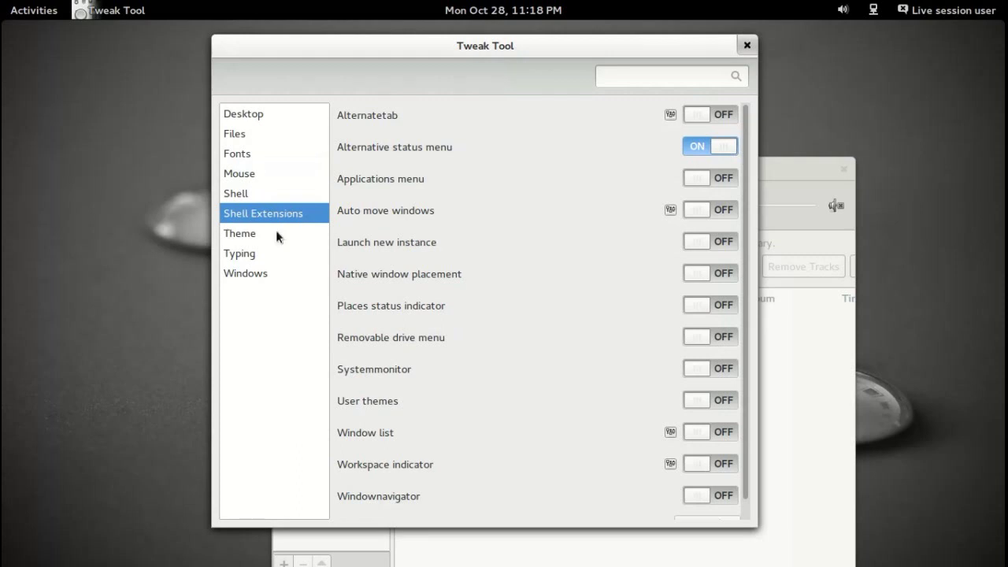
{"action": "left_click", "coordinate": [245, 233]}
{"action": "left_click", "coordinate": [246, 250]}
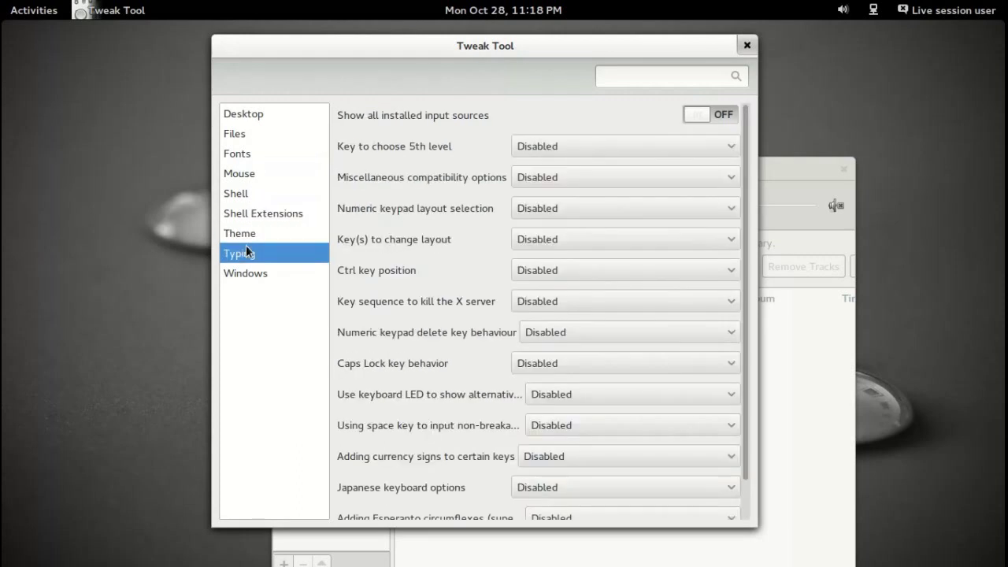
{"action": "left_click", "coordinate": [246, 274]}
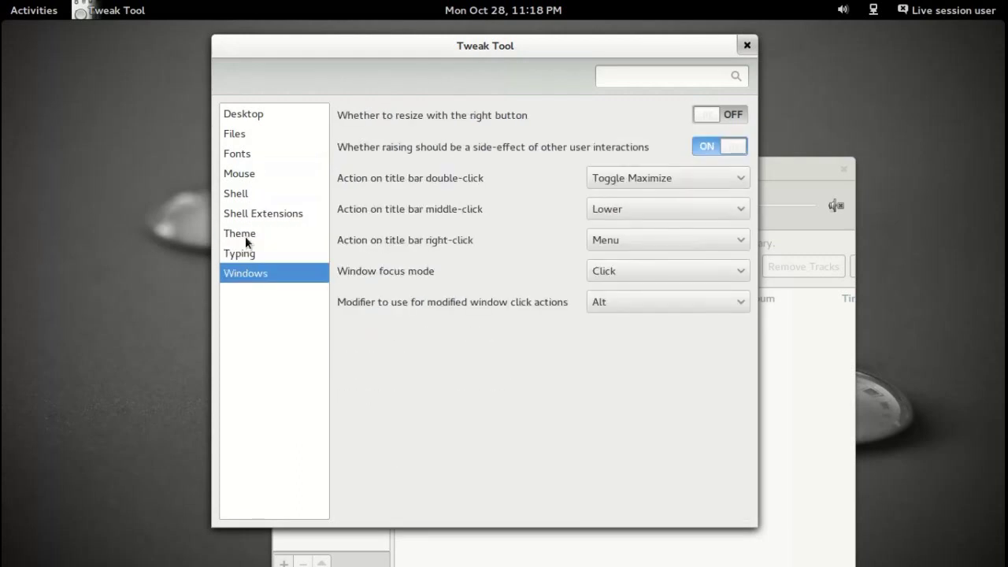
{"action": "left_click", "coordinate": [245, 235]}
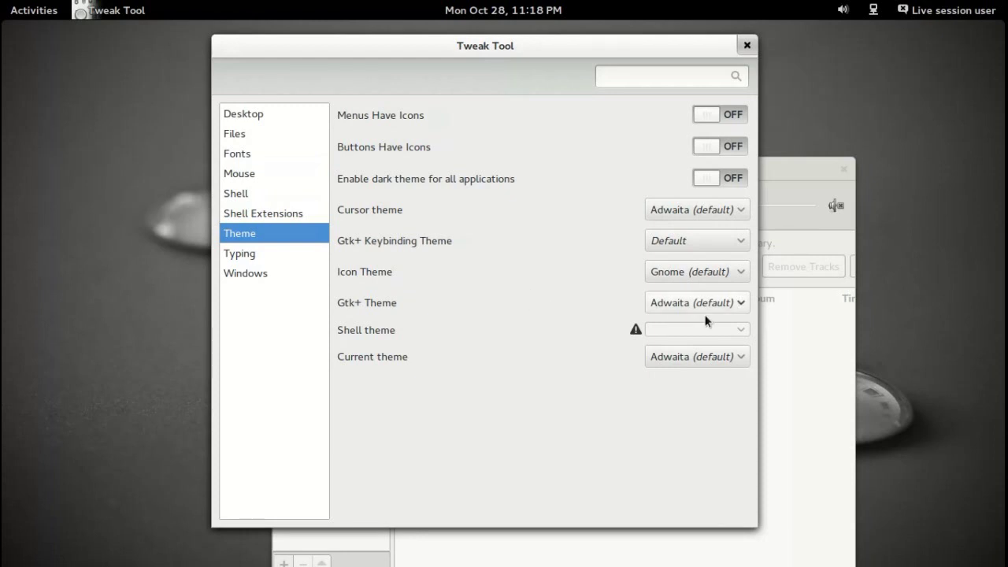
{"action": "left_click", "coordinate": [733, 303]}
{"action": "left_click", "coordinate": [733, 303]}
{"action": "left_click", "coordinate": [747, 46]}
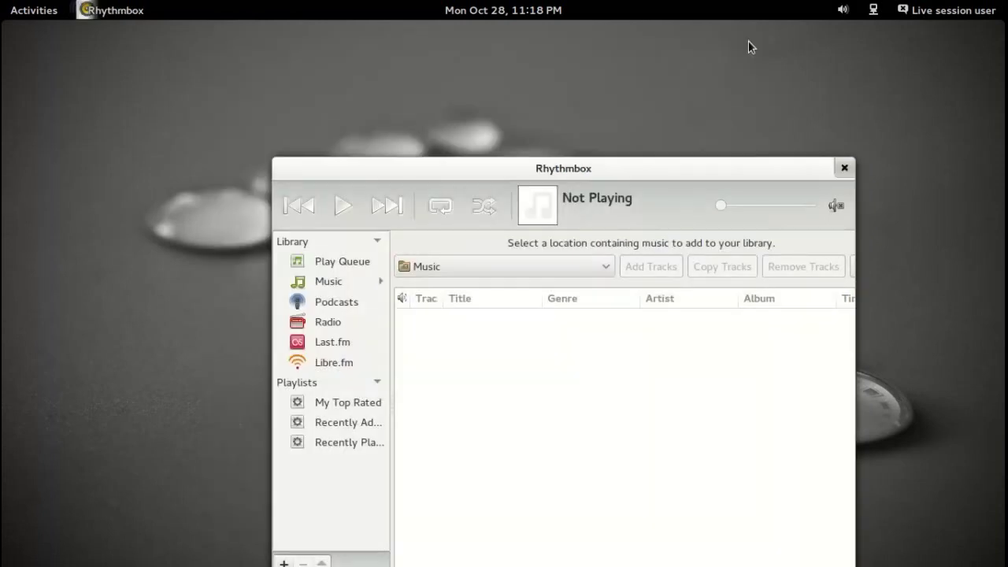
Step: Move the Rhythmbox window fully into view and close it
{"action": "left_click_drag", "start_coordinate": [656, 175], "coordinate": [600, 109]}
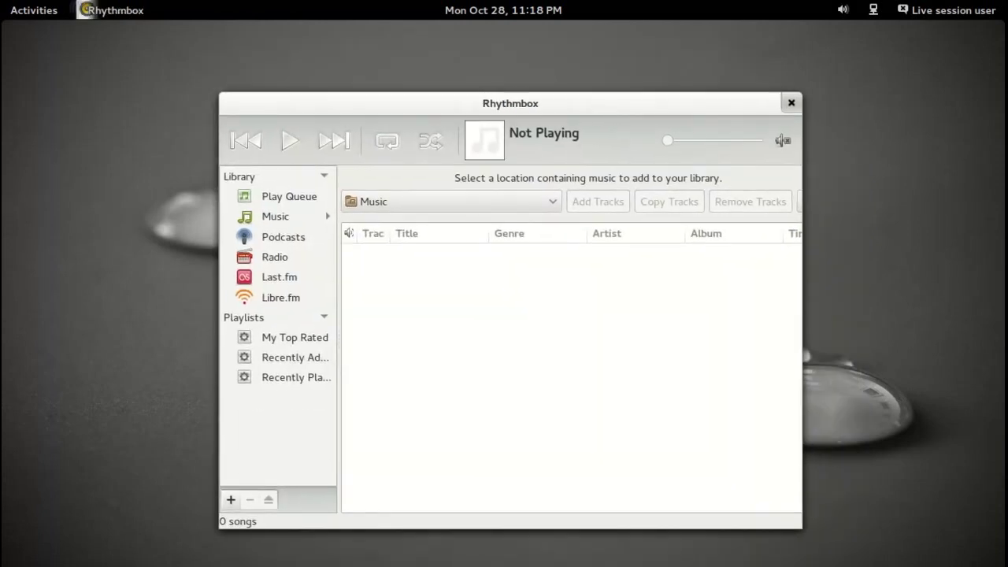
{"action": "left_click", "coordinate": [792, 102]}
Step: Show all installed applications in the Activities overview and browse the list to its end
{"action": "key", "text": "super"}
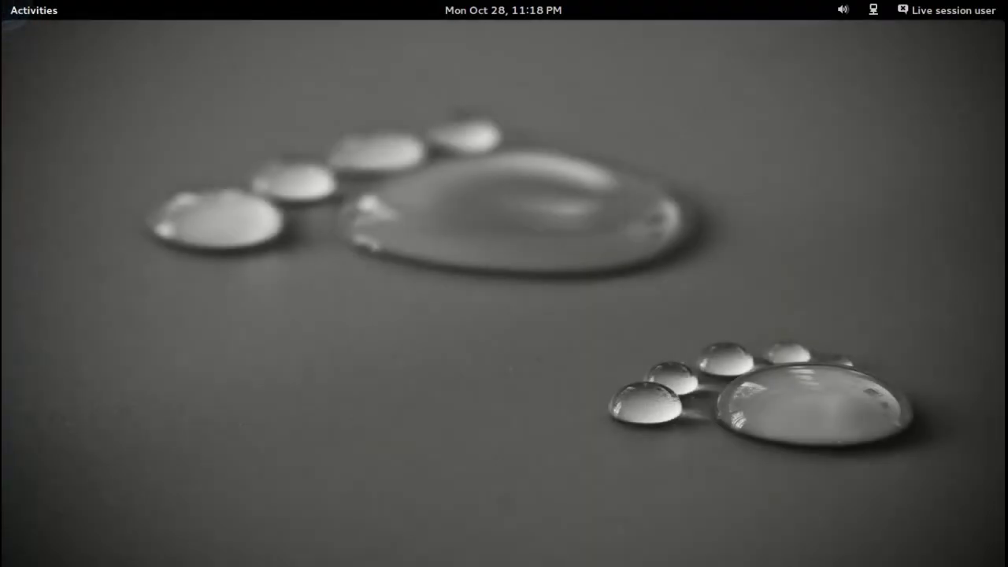
{"action": "key", "text": "super"}
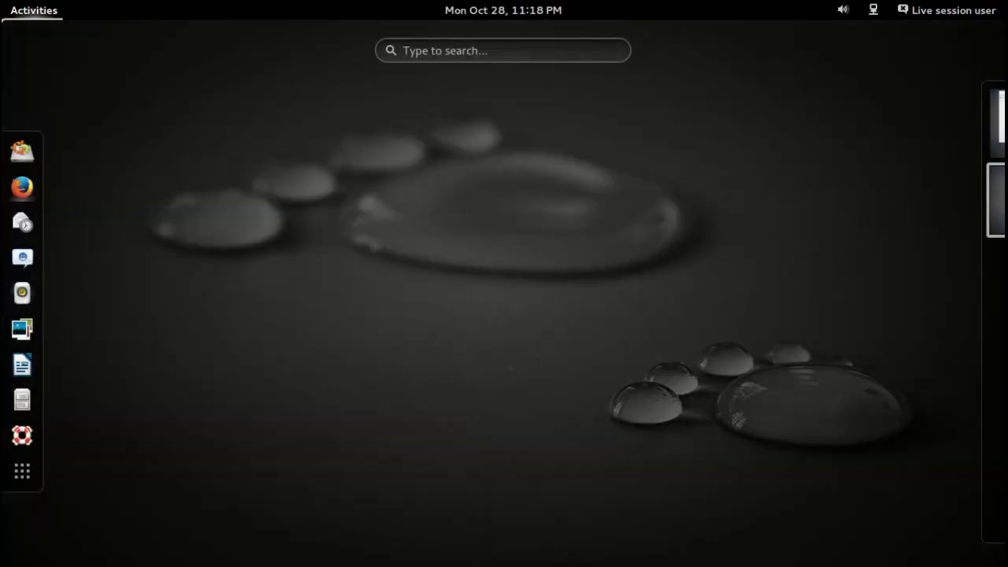
{"action": "left_click", "coordinate": [22, 471]}
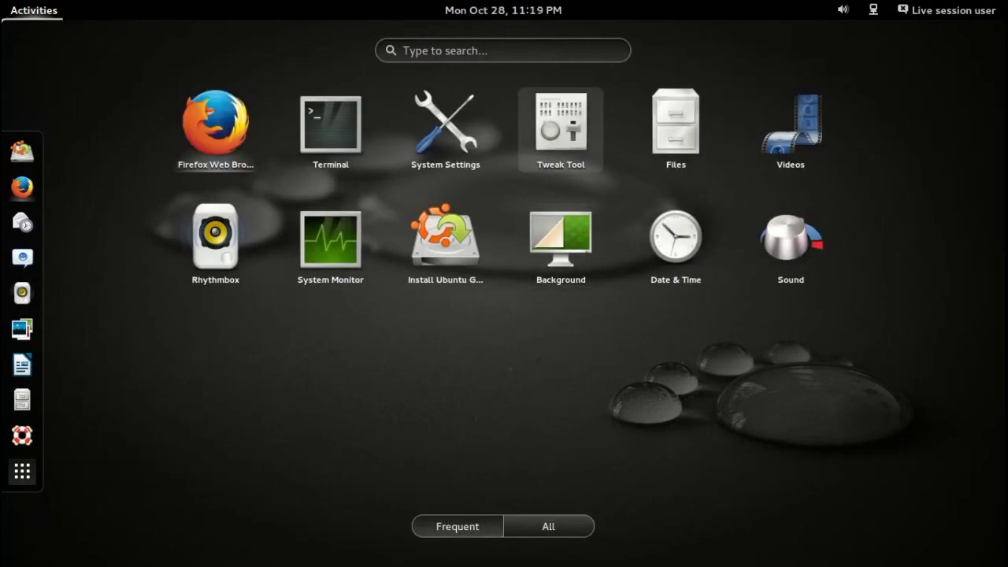
{"action": "left_click", "coordinate": [548, 526]}
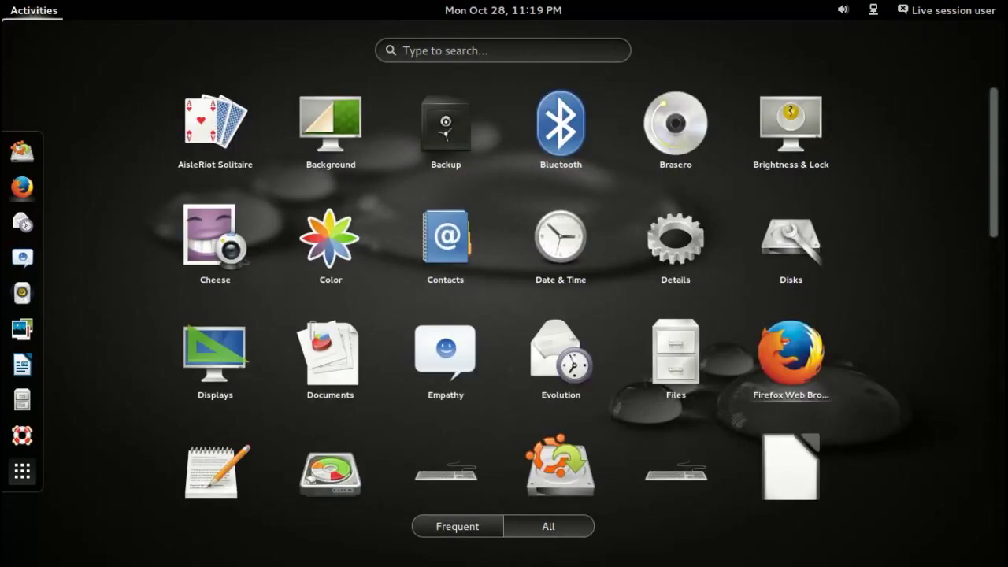
{"action": "scroll", "coordinate": [676, 134], "scroll_direction": "down", "scroll_amount": 3}
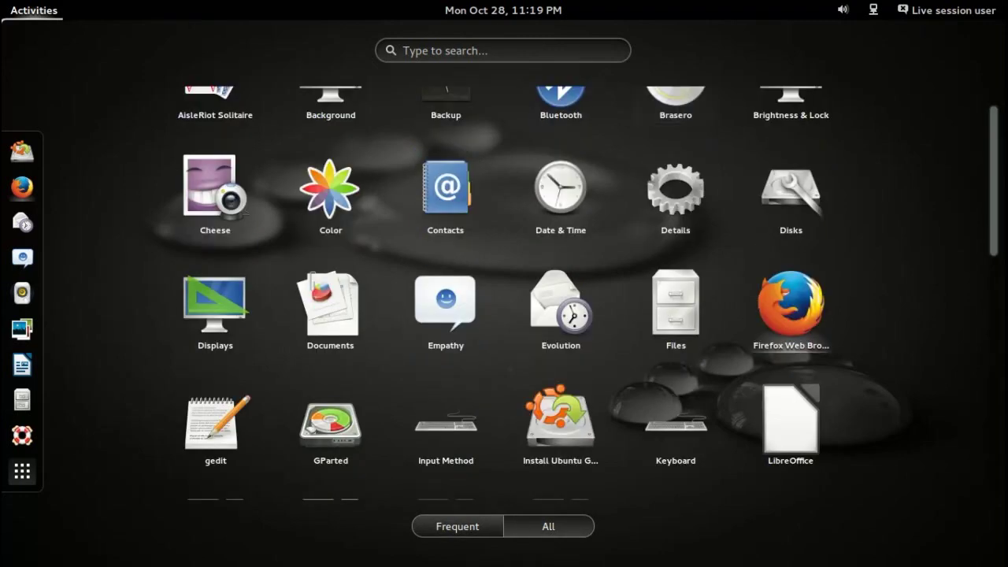
{"action": "scroll", "coordinate": [676, 166], "scroll_direction": "down", "scroll_amount": 1}
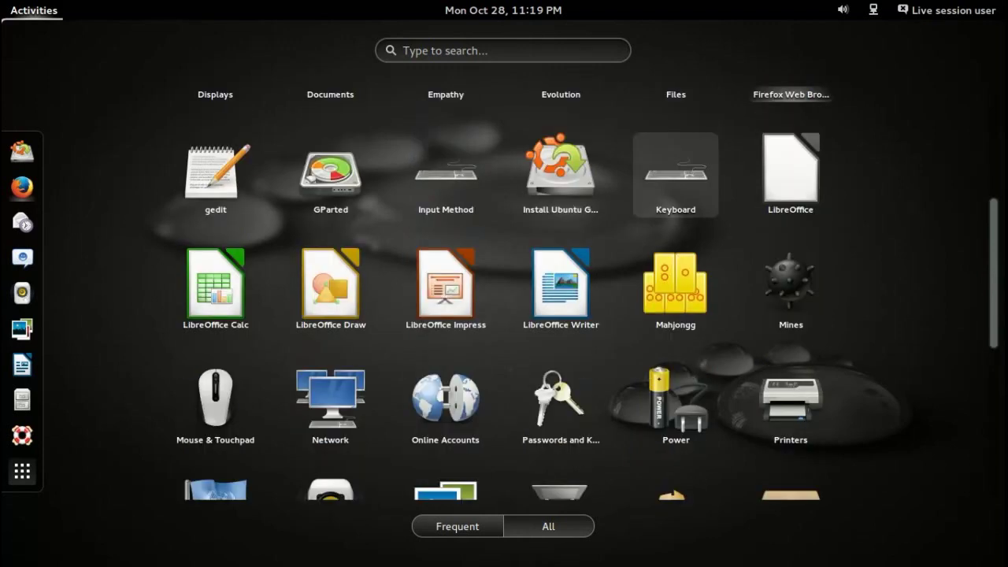
{"action": "scroll", "coordinate": [676, 158], "scroll_direction": "down", "scroll_amount": 2}
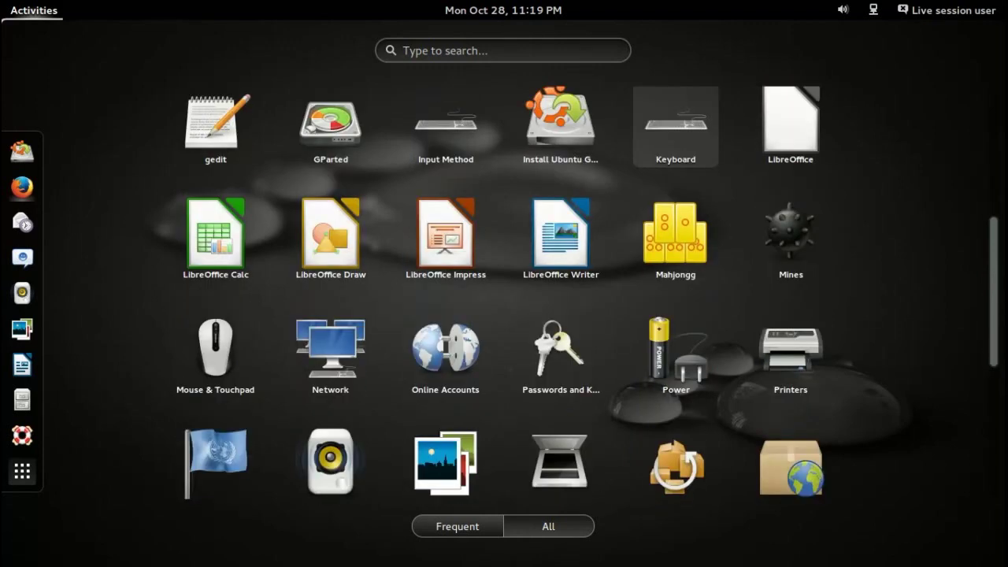
{"action": "scroll", "coordinate": [676, 157], "scroll_direction": "down", "scroll_amount": 1}
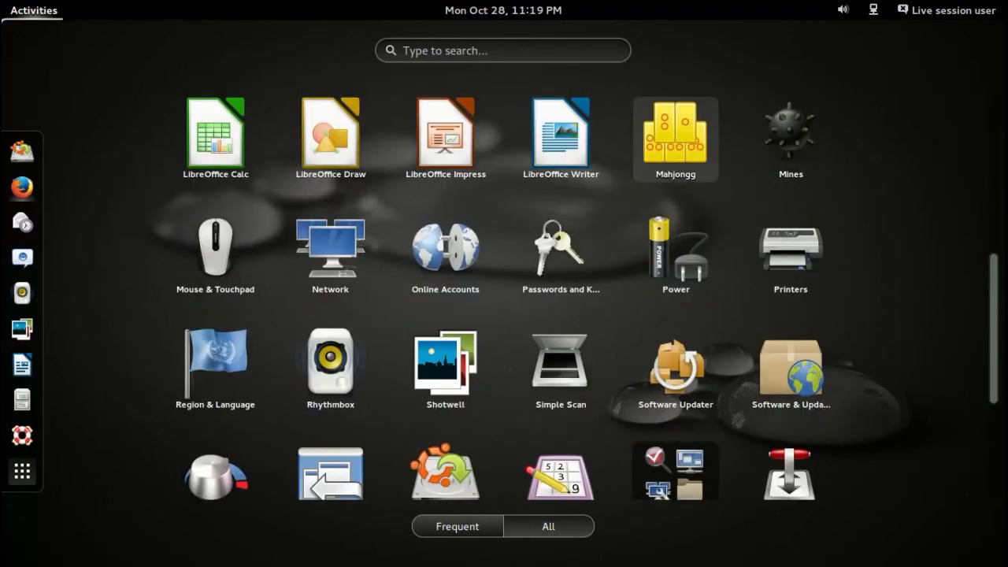
{"action": "scroll", "coordinate": [675, 433], "scroll_direction": "down", "scroll_amount": 1}
{"action": "scroll", "coordinate": [675, 315], "scroll_direction": "down", "scroll_amount": 2}
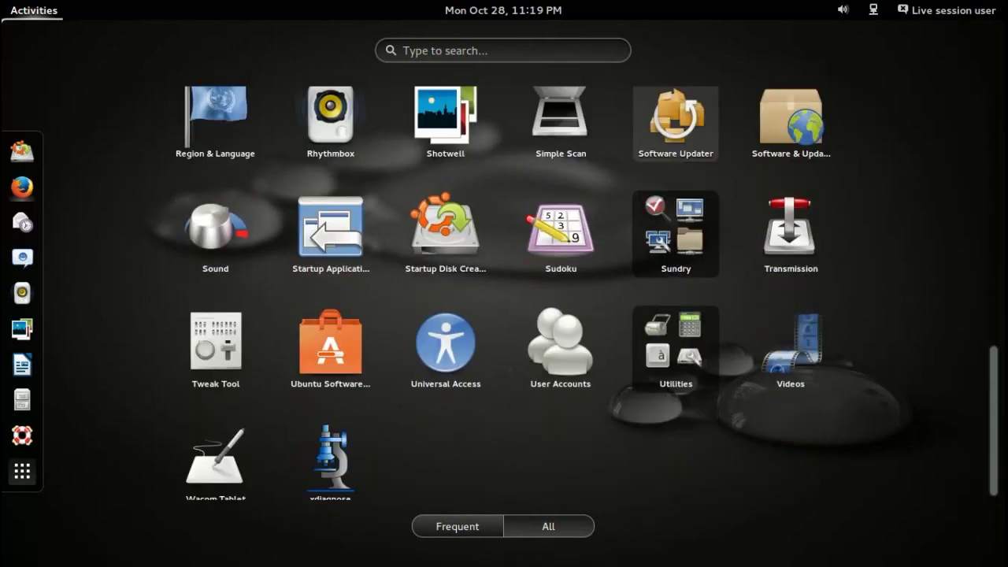
{"action": "scroll", "coordinate": [675, 118], "scroll_direction": "down", "scroll_amount": 1}
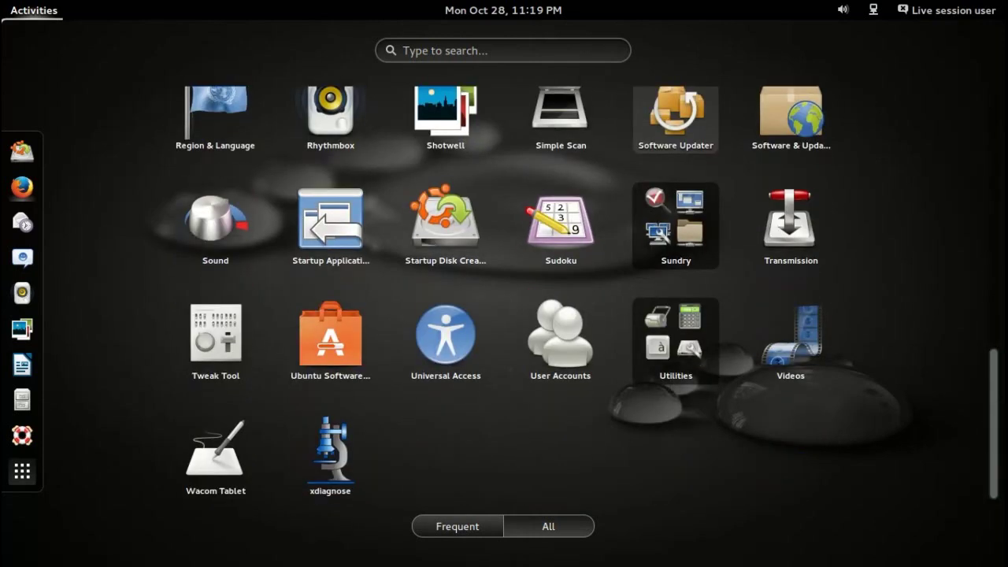
Step: Look back through the application list up to its first row
{"action": "scroll", "coordinate": [675, 126], "scroll_direction": "up", "scroll_amount": 1}
{"action": "scroll", "coordinate": [675, 126], "scroll_direction": "up", "scroll_amount": 3}
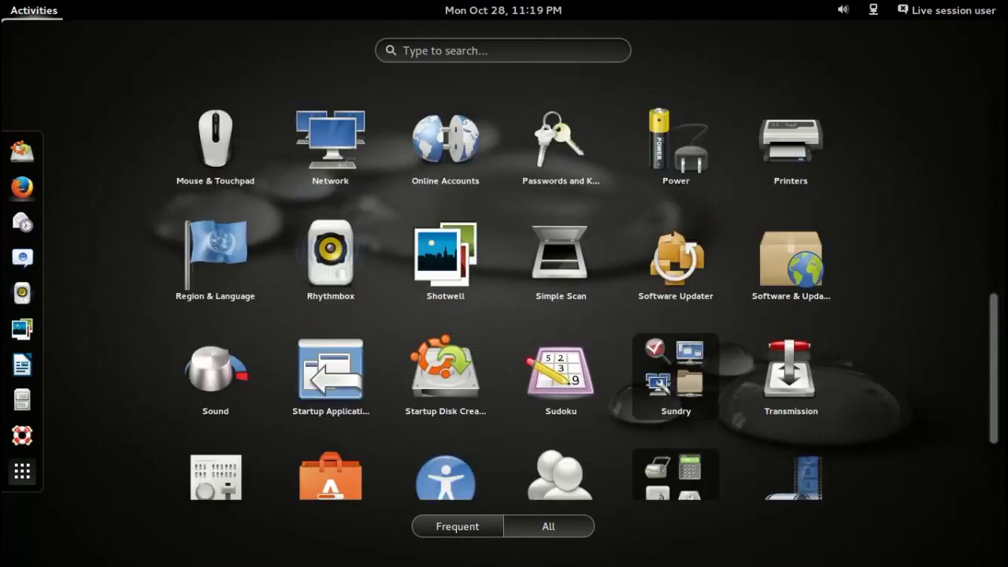
{"action": "scroll", "coordinate": [676, 126], "scroll_direction": "up", "scroll_amount": 1}
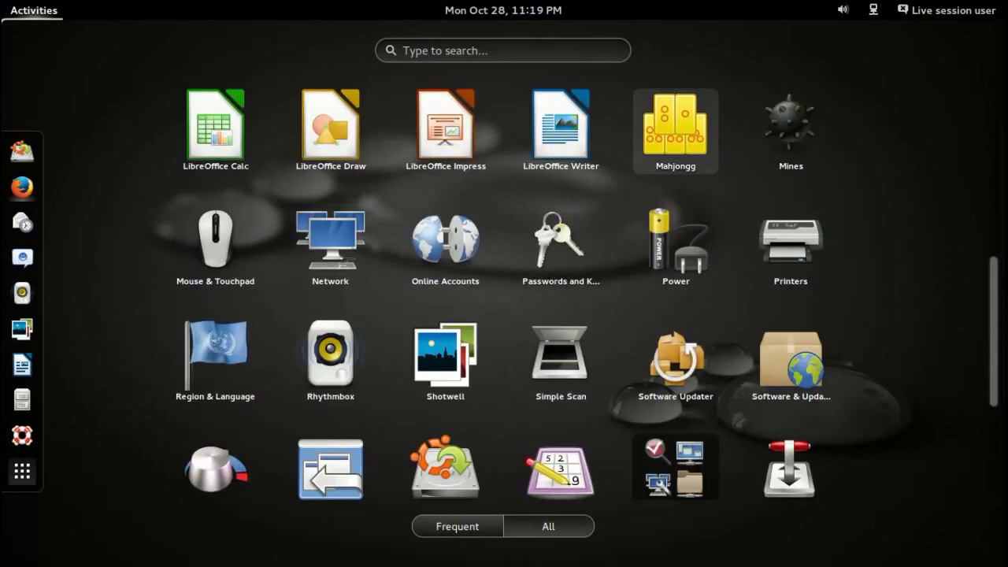
{"action": "scroll", "coordinate": [676, 126], "scroll_direction": "up", "scroll_amount": 1}
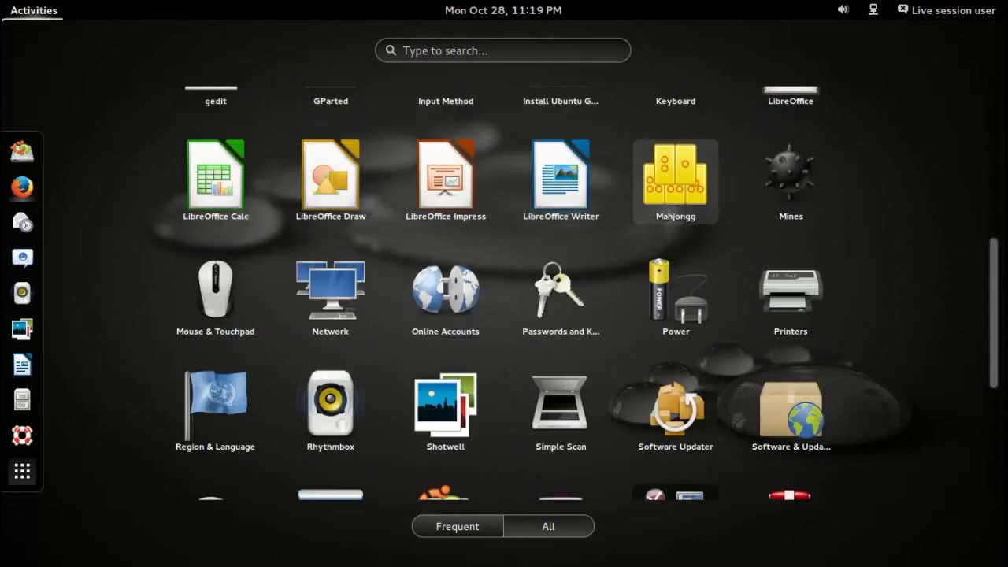
{"action": "scroll", "coordinate": [675, 173], "scroll_direction": "up", "scroll_amount": 2}
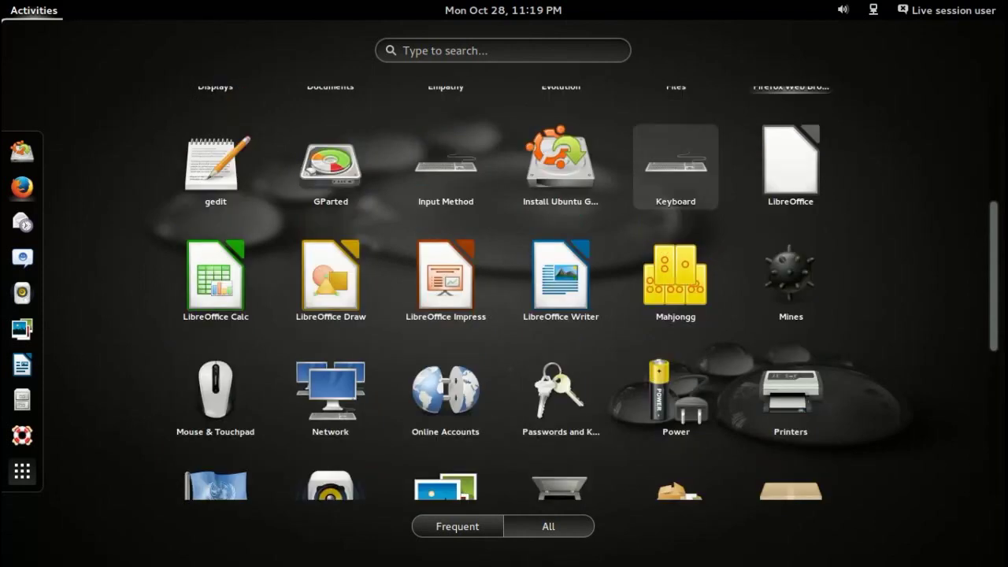
{"action": "scroll", "coordinate": [676, 157], "scroll_direction": "up", "scroll_amount": 3}
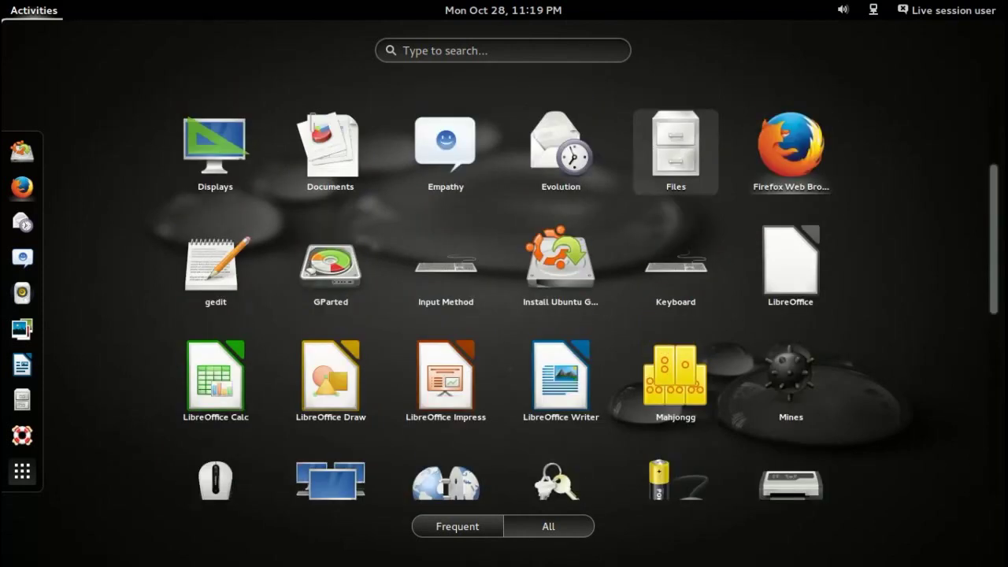
{"action": "scroll", "coordinate": [675, 185], "scroll_direction": "up", "scroll_amount": 2}
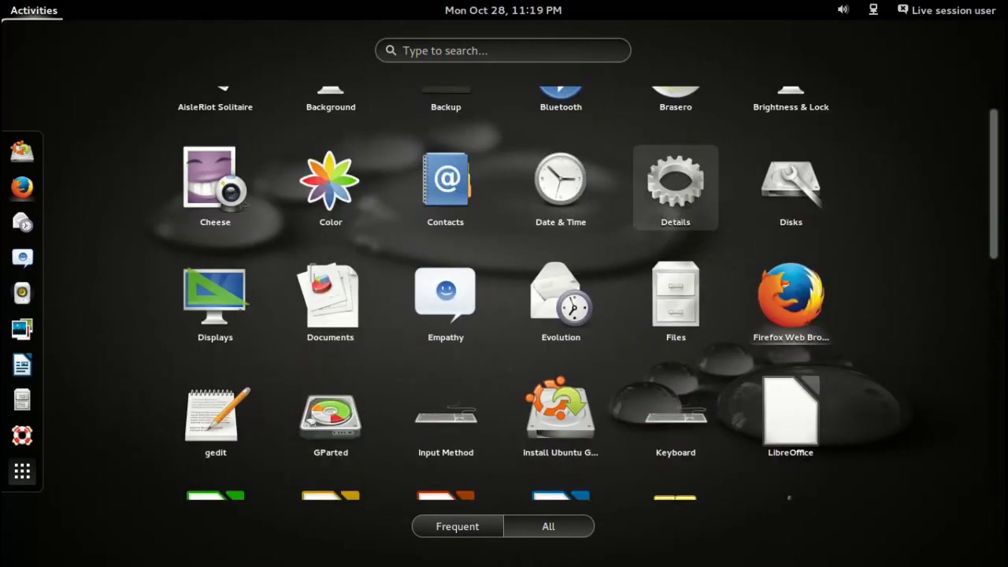
{"action": "scroll", "coordinate": [676, 158], "scroll_direction": "up", "scroll_amount": 1}
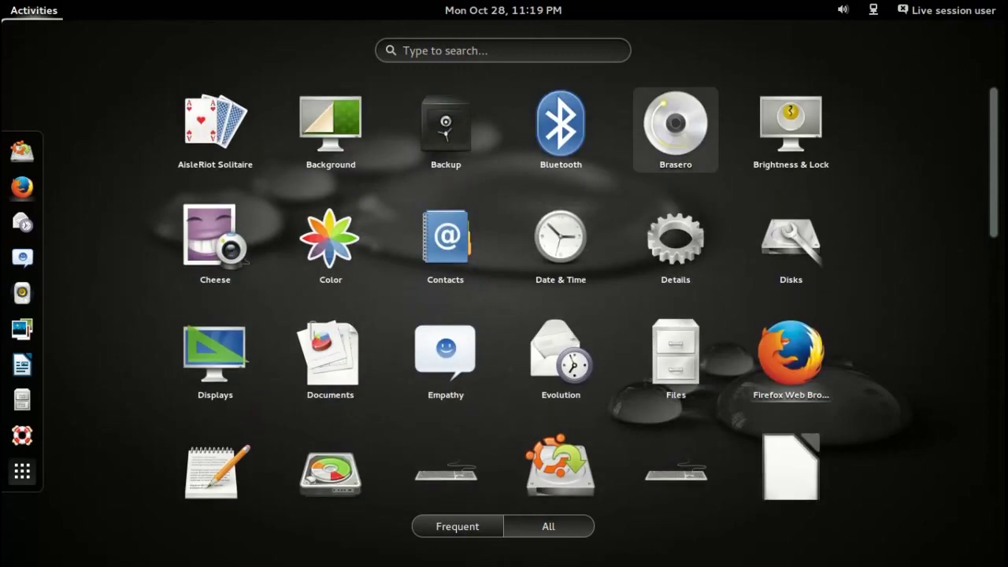
Step: Launch LibreOffice Writer from the application list and move its window to the empty third workspace in the Activities overview
{"action": "scroll", "coordinate": [676, 158], "scroll_direction": "down", "scroll_amount": 2}
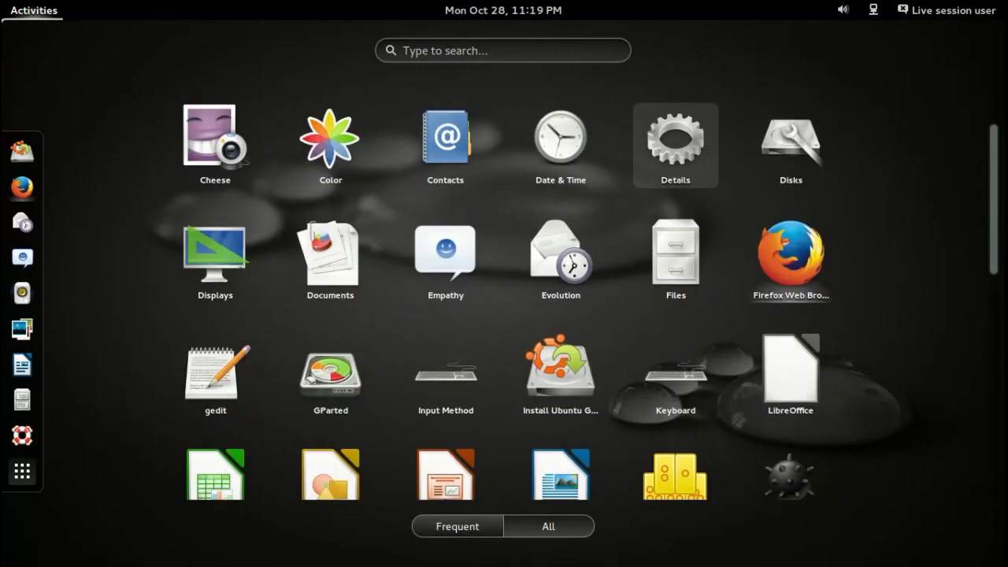
{"action": "scroll", "coordinate": [676, 158], "scroll_direction": "down", "scroll_amount": 1}
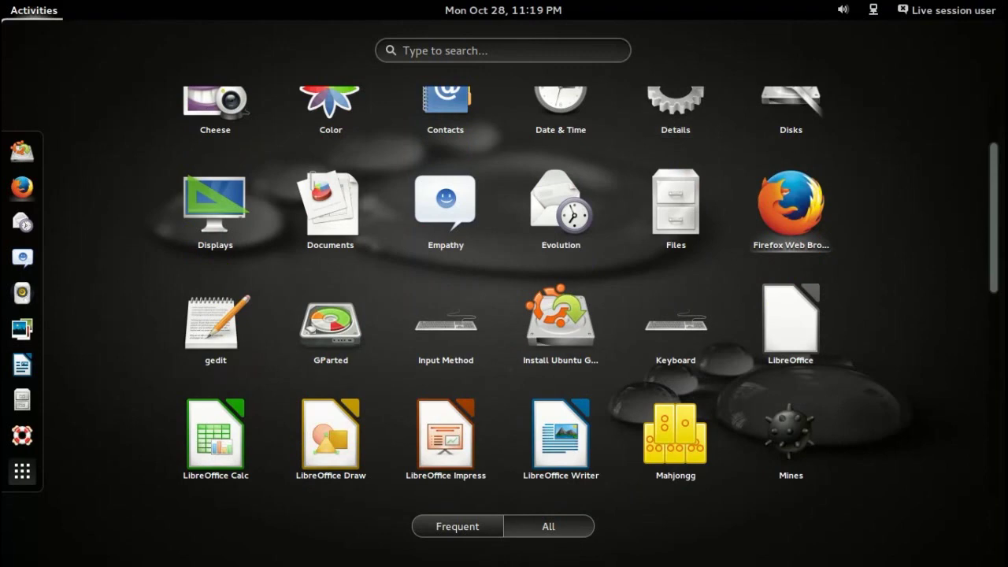
{"action": "left_click", "coordinate": [561, 437]}
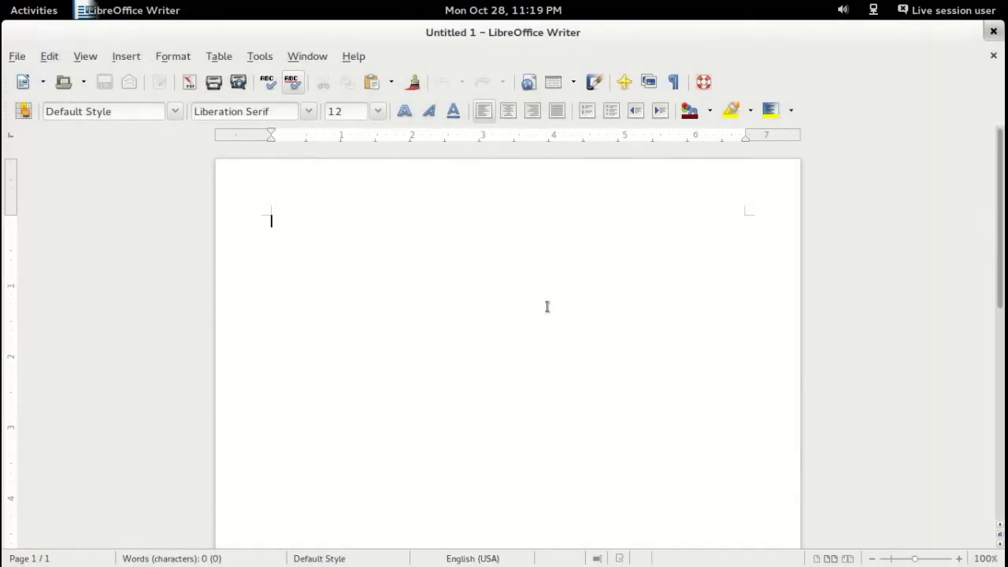
{"action": "mouse_move", "coordinate": [2, 11]}
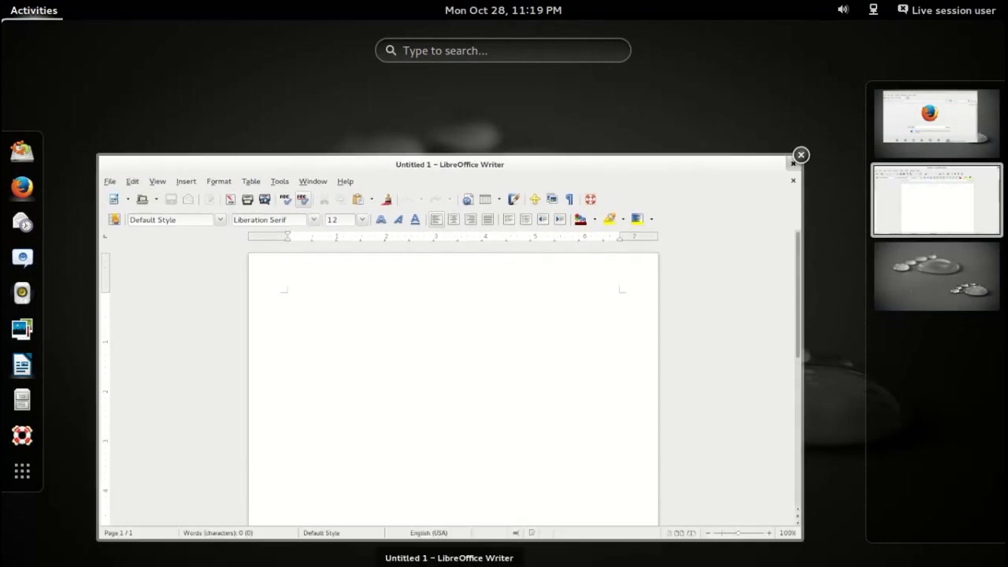
{"action": "left_click_drag", "start_coordinate": [662, 394], "coordinate": [996, 274]}
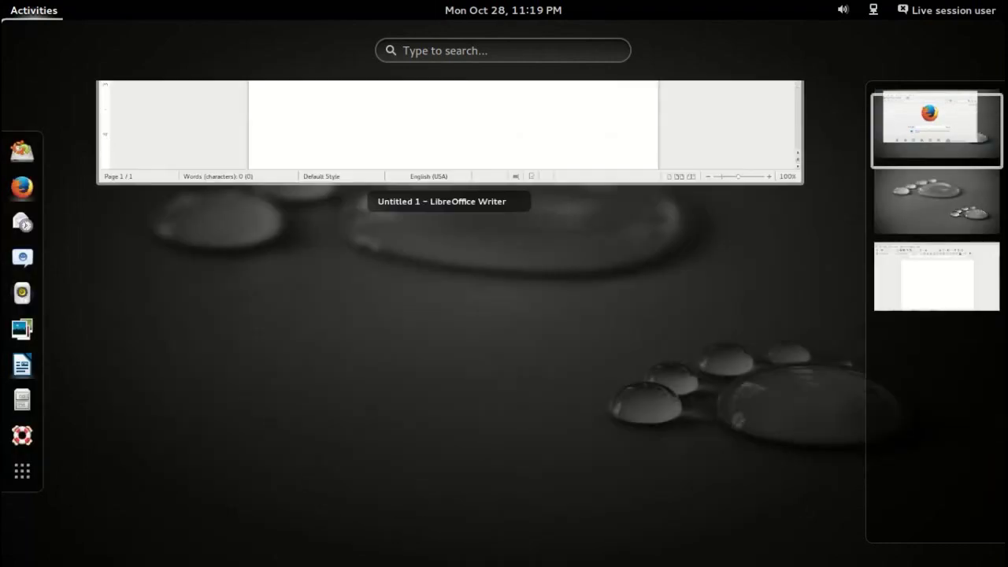
Step: Switch back and forth between the first and last workspaces, finishing on the Firefox workspace
{"action": "key", "text": "ctrl+alt+Up"}
{"action": "key", "text": "ctrl+alt+Up"}
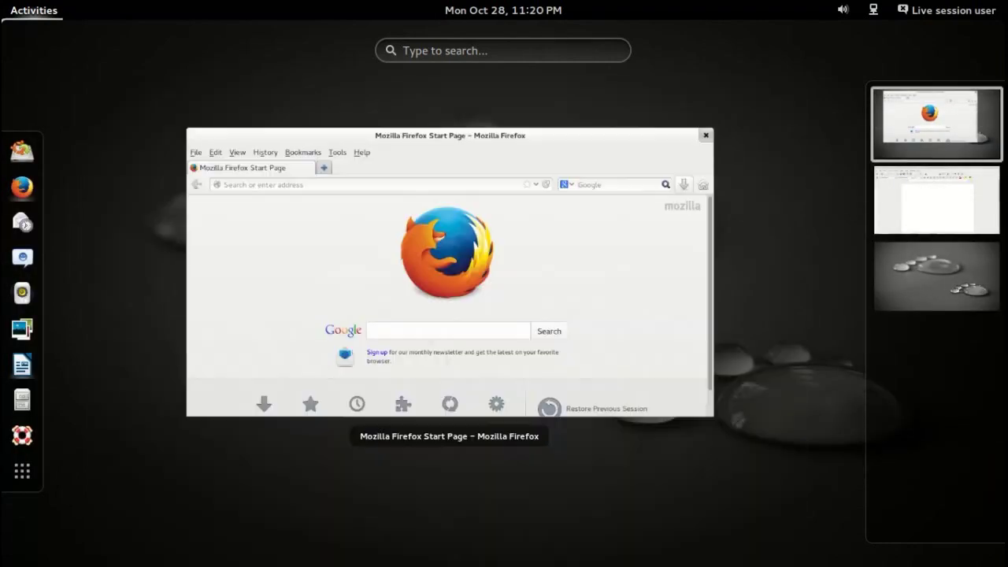
{"action": "key", "text": "ctrl+alt+Down"}
{"action": "key", "text": "ctrl+alt+Down"}
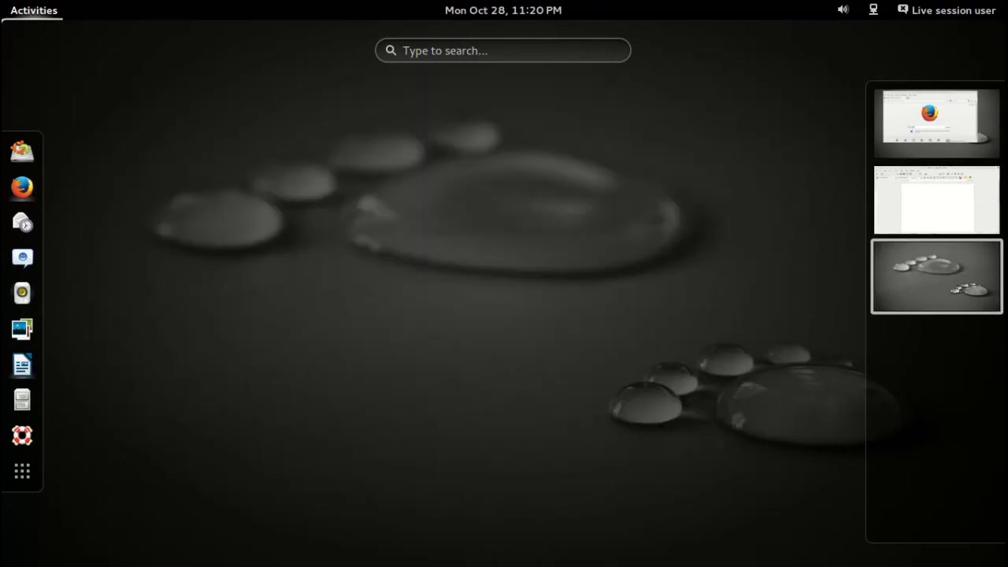
{"action": "key", "text": "ctrl+alt+Up"}
{"action": "key", "text": "ctrl+alt+Up"}
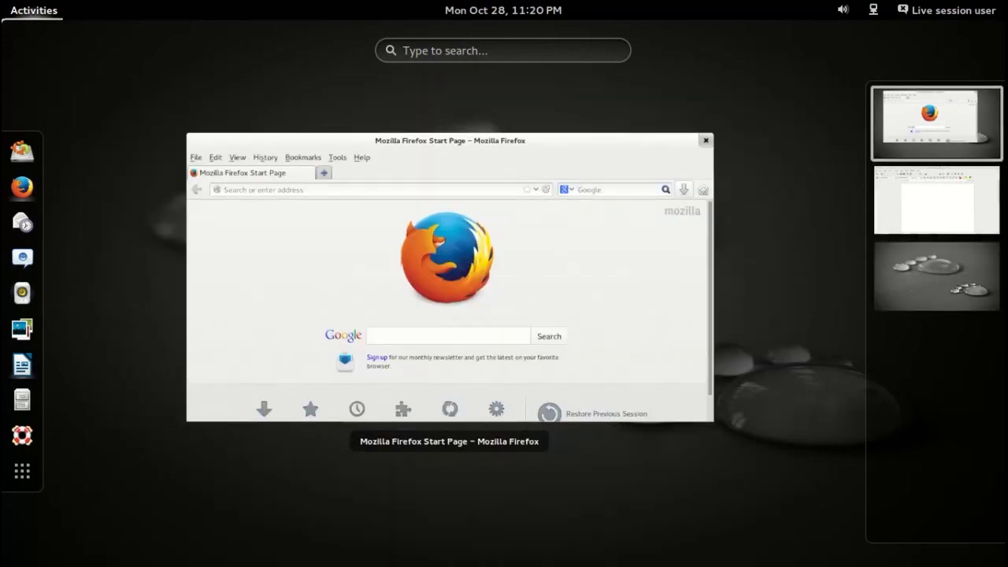
Step: Bring the LibreOffice Writer window into the Firefox workspace and launch Evolution there
{"action": "left_click_drag", "start_coordinate": [936, 200], "coordinate": [645, 283]}
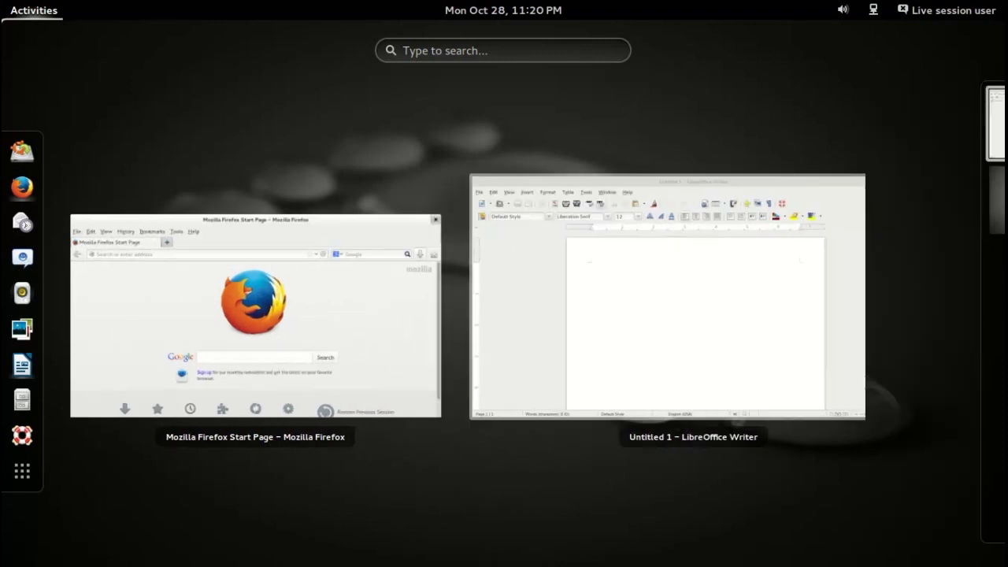
{"action": "left_click_drag", "start_coordinate": [955, 135], "coordinate": [429, 134]}
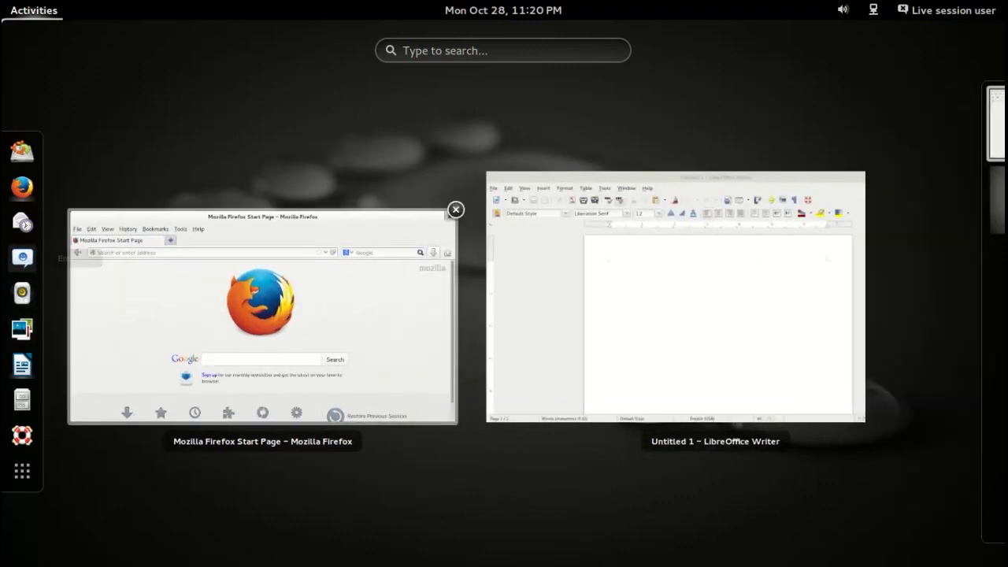
{"action": "left_click", "coordinate": [23, 224]}
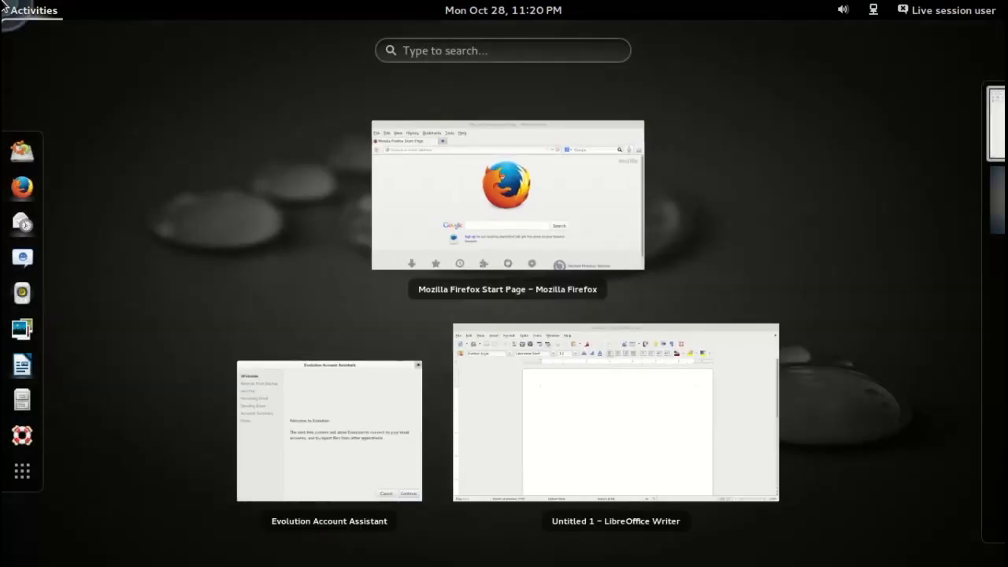
Step: Spread the windows over separate workspaces: Firefox on the first, LibreOffice Writer on the second, Evolution Account Assistant on the third
{"action": "left_click_drag", "start_coordinate": [463, 210], "coordinate": [940, 241]}
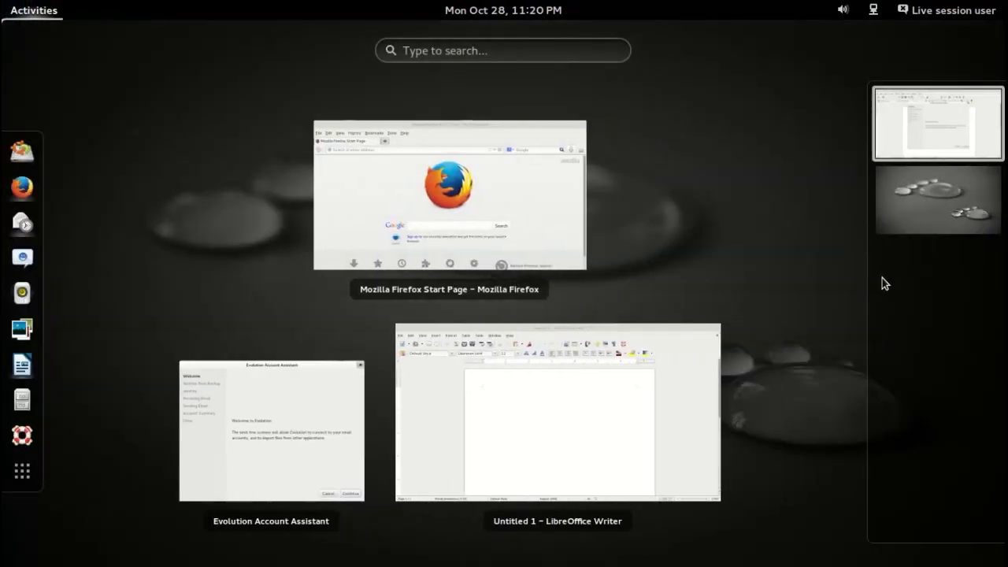
{"action": "left_click_drag", "start_coordinate": [455, 207], "coordinate": [926, 143]}
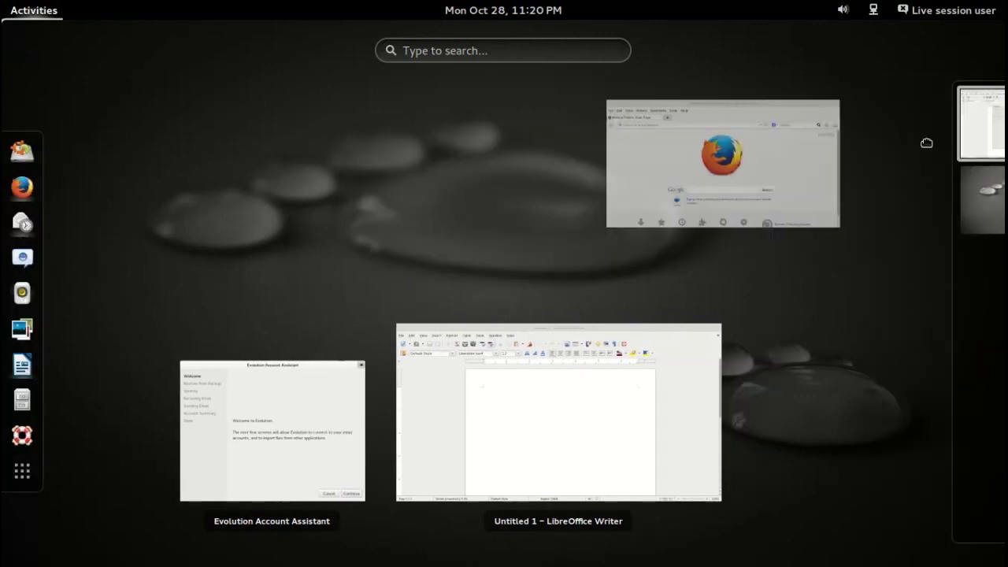
{"action": "left_click_drag", "start_coordinate": [607, 405], "coordinate": [943, 199]}
{"action": "left_click_drag", "start_coordinate": [324, 464], "coordinate": [950, 293]}
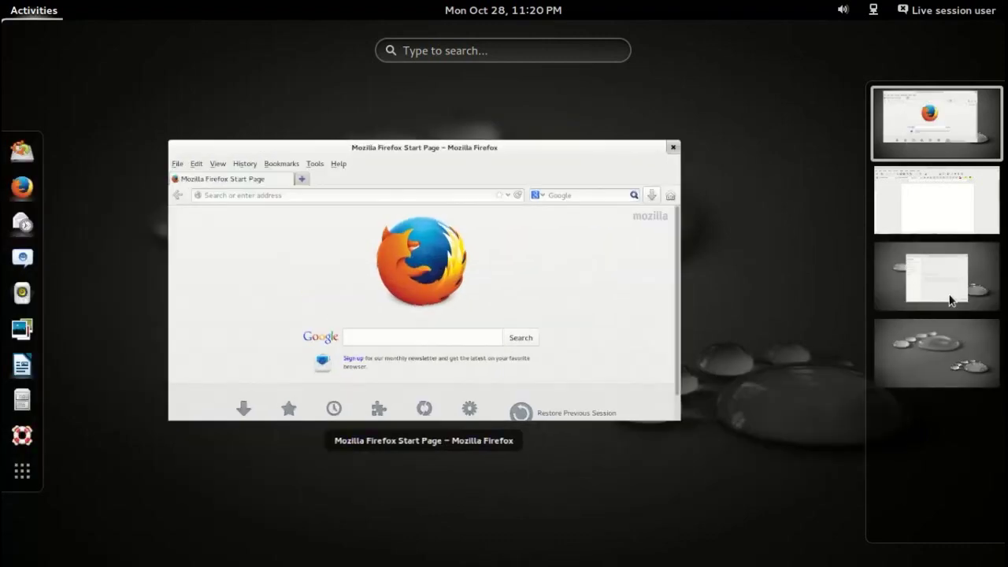
Step: View the four workspaces one by one, from the Firefox workspace through to the empty last one
{"action": "left_click", "coordinate": [946, 137]}
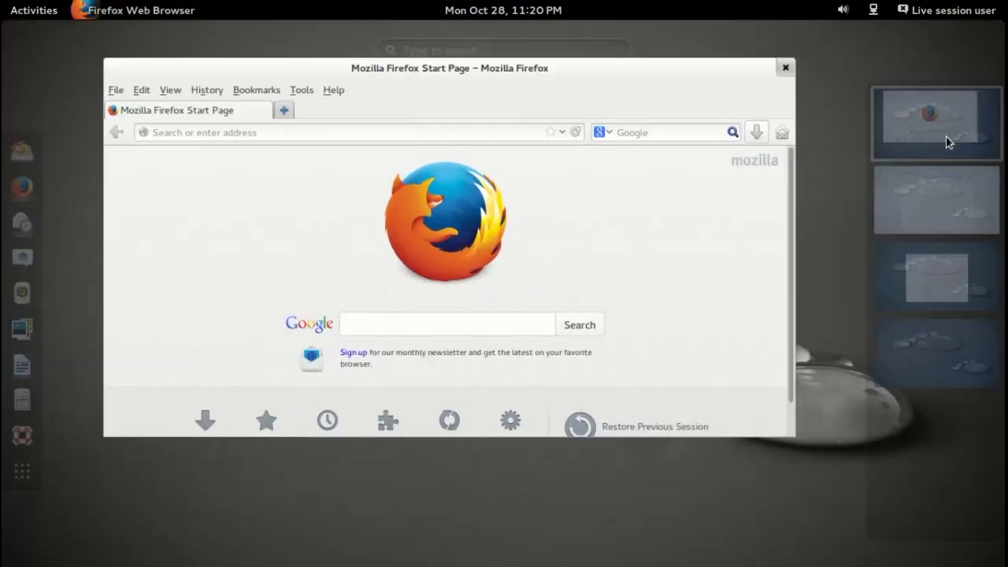
{"action": "mouse_move", "coordinate": [2, 2]}
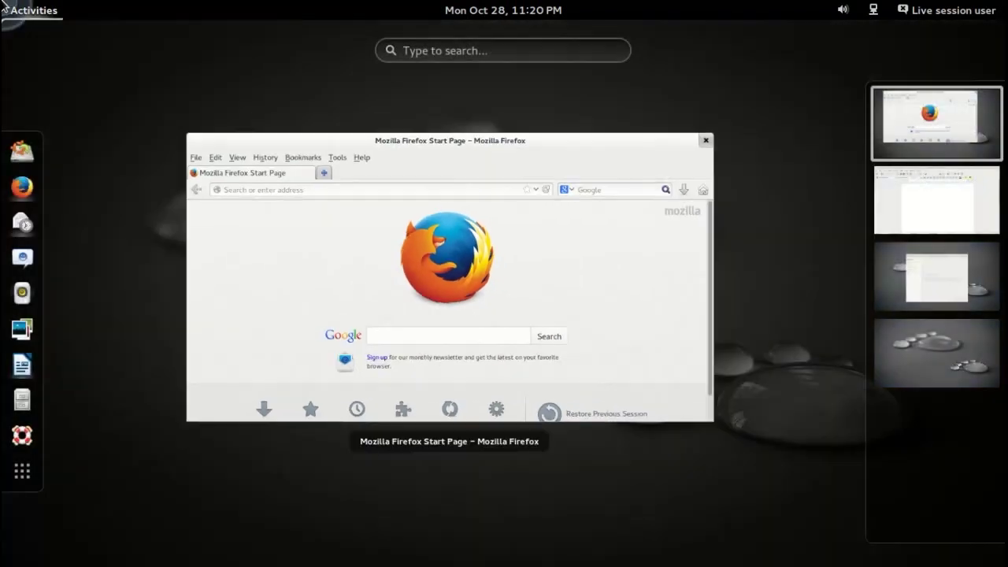
{"action": "left_click", "coordinate": [913, 204]}
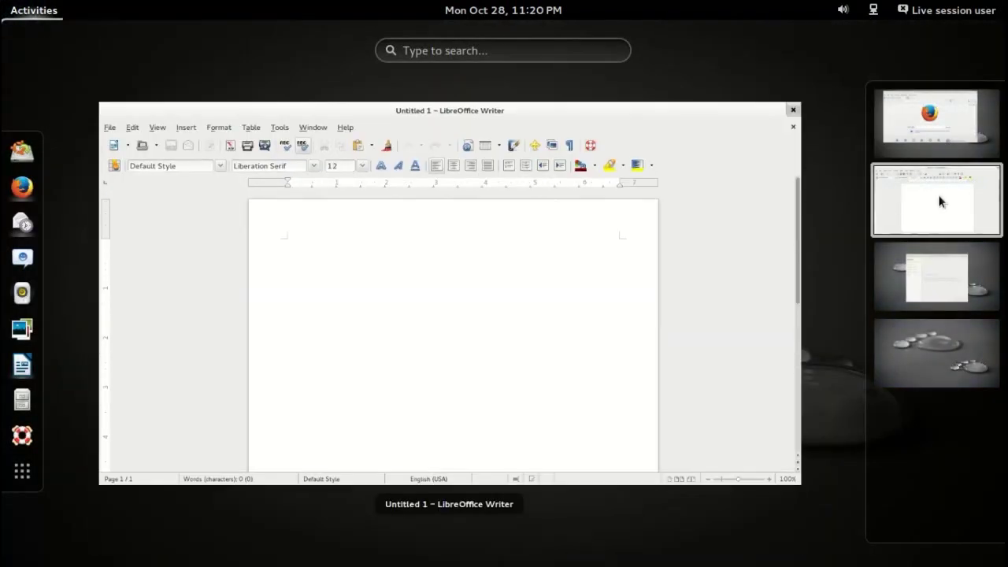
{"action": "left_click", "coordinate": [945, 275]}
{"action": "left_click", "coordinate": [950, 346]}
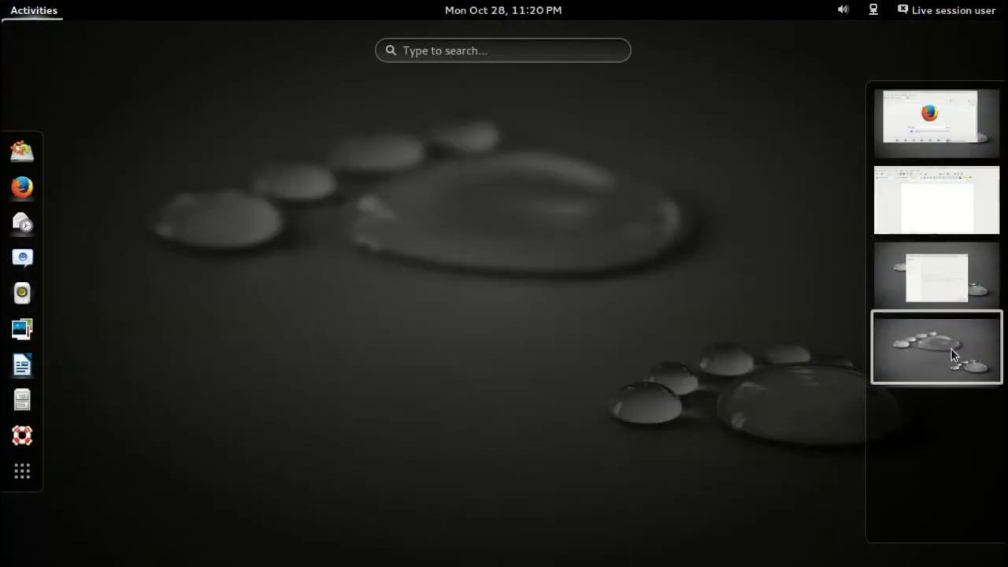
Step: Switch through the Firefox workspace to the LibreOffice Writer workspace, return to the Writer window and exit LibreOffice
{"action": "left_click", "coordinate": [932, 127]}
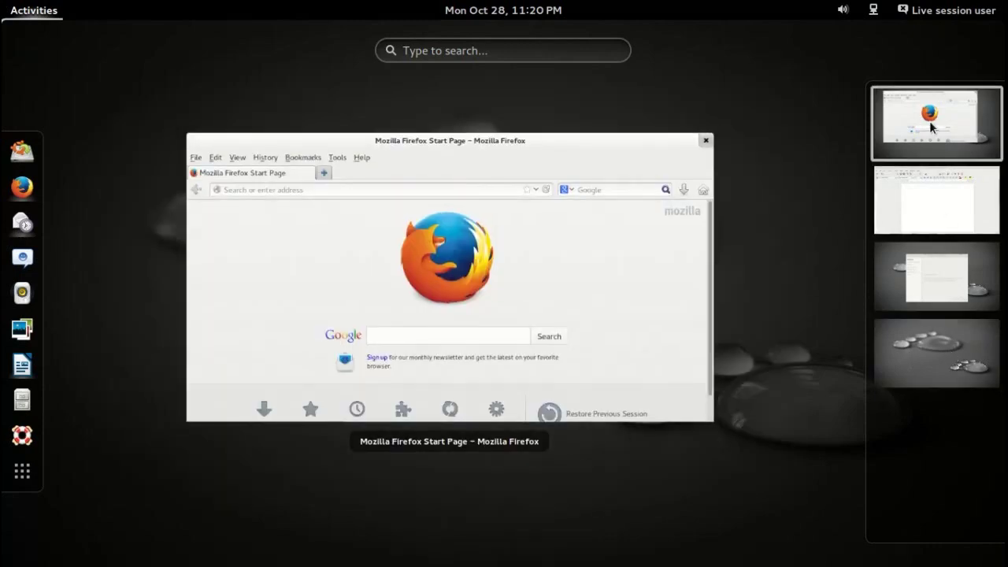
{"action": "left_click", "coordinate": [925, 189]}
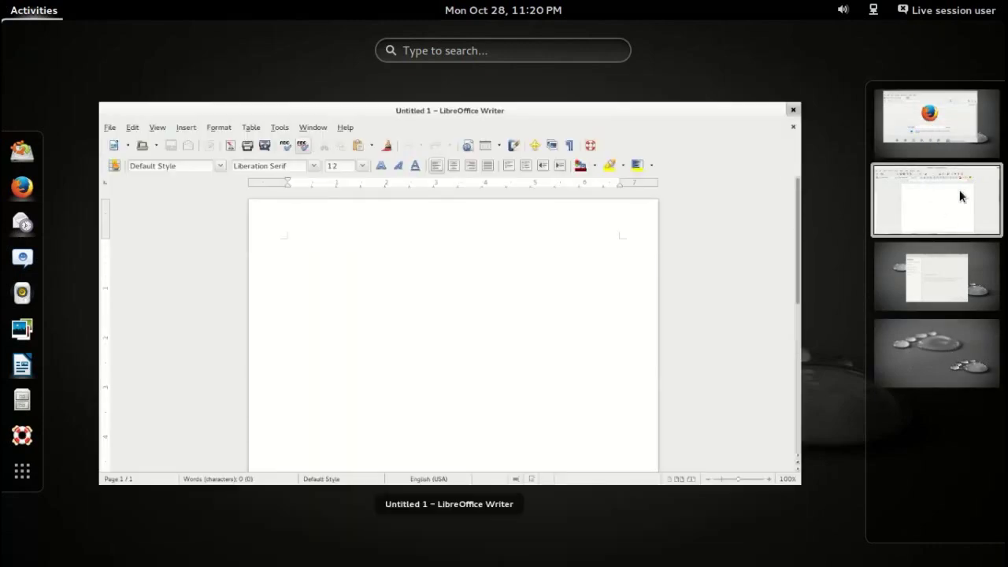
{"action": "mouse_move", "coordinate": [4, 6]}
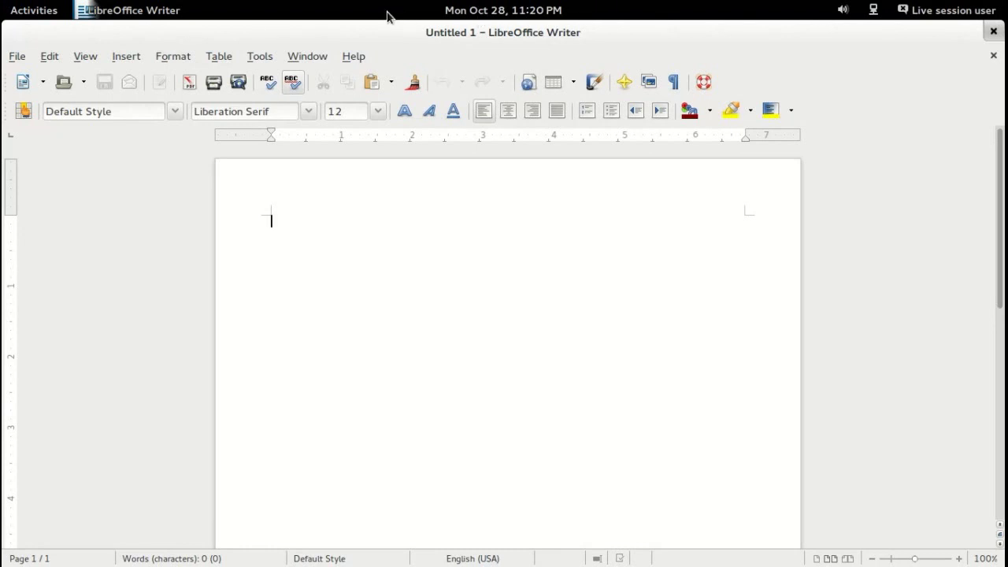
{"action": "left_click", "coordinate": [17, 59]}
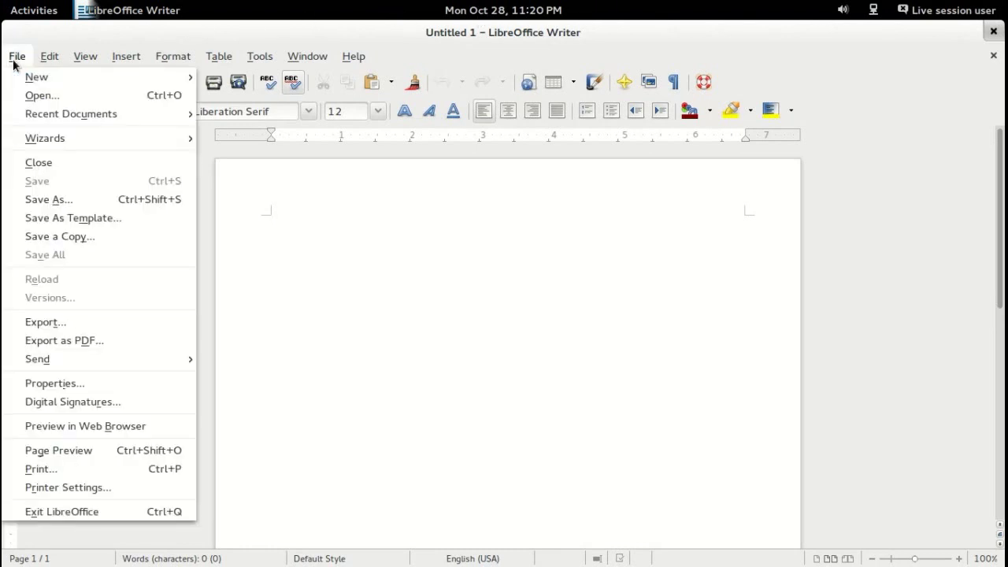
{"action": "left_click", "coordinate": [63, 512]}
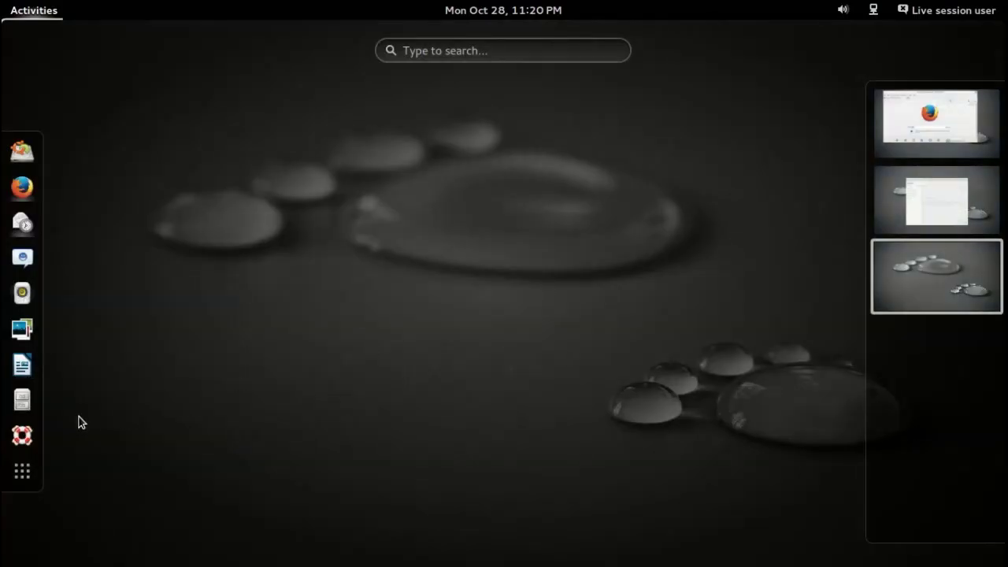
Step: Open the Files application, view the Home folder's properties and close the file manager
{"action": "left_click", "coordinate": [22, 401]}
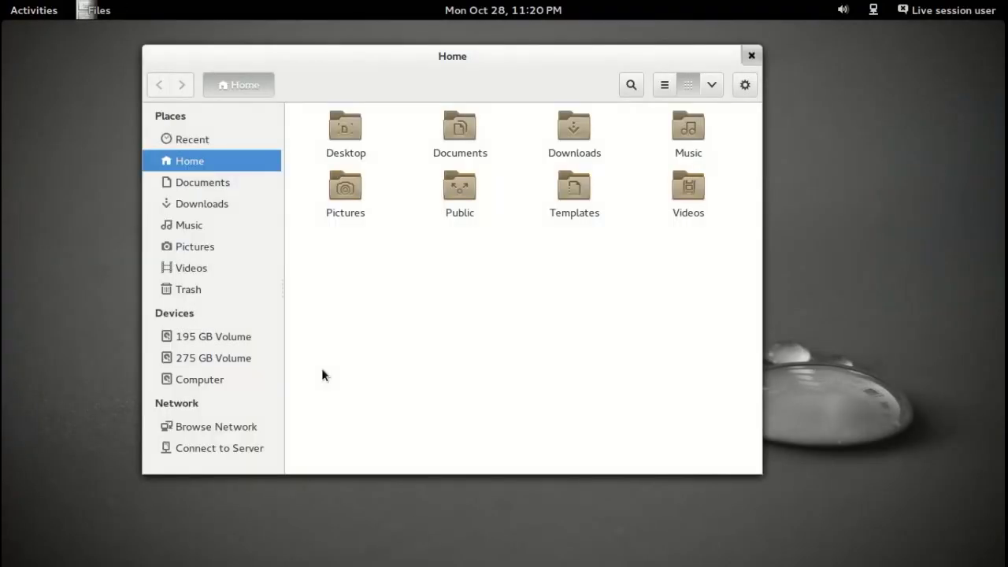
{"action": "left_click", "coordinate": [745, 86]}
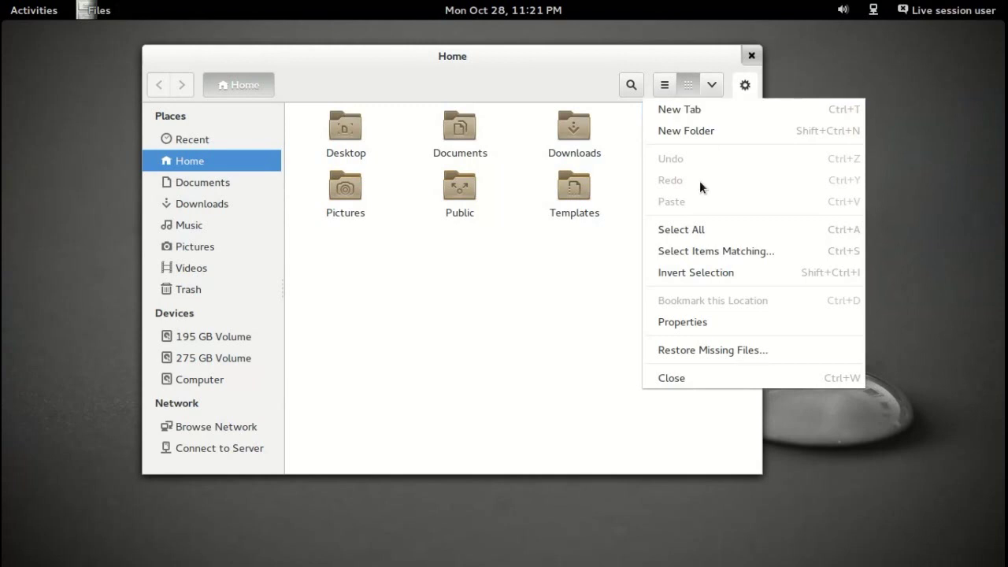
{"action": "left_click", "coordinate": [692, 323]}
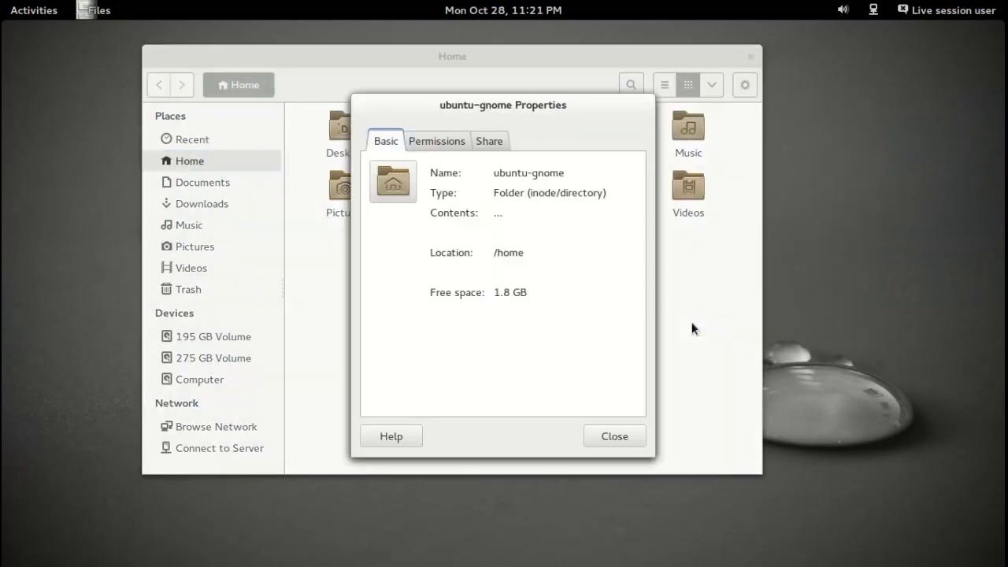
{"action": "left_click", "coordinate": [633, 441]}
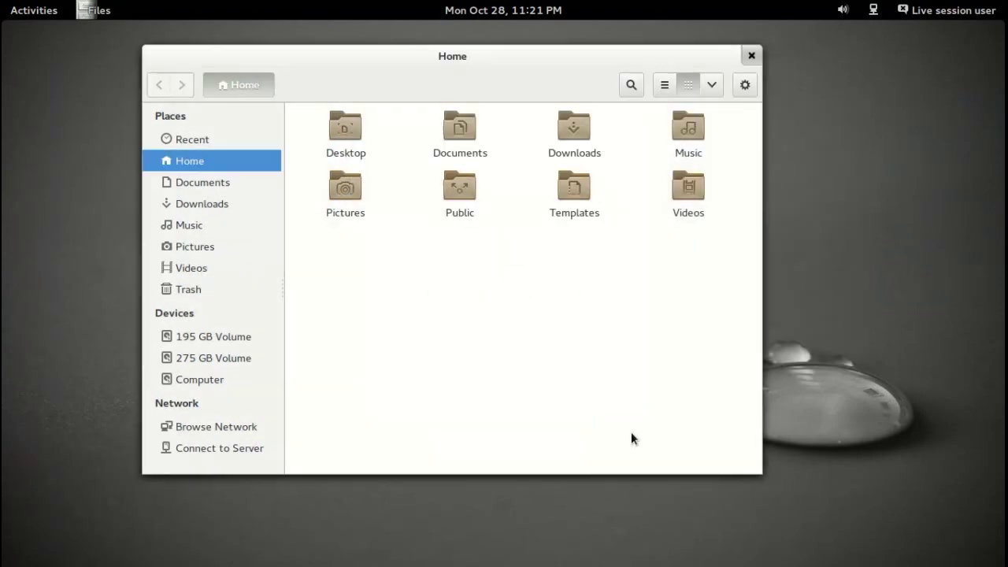
{"action": "left_click", "coordinate": [656, 83]}
{"action": "left_click", "coordinate": [751, 55]}
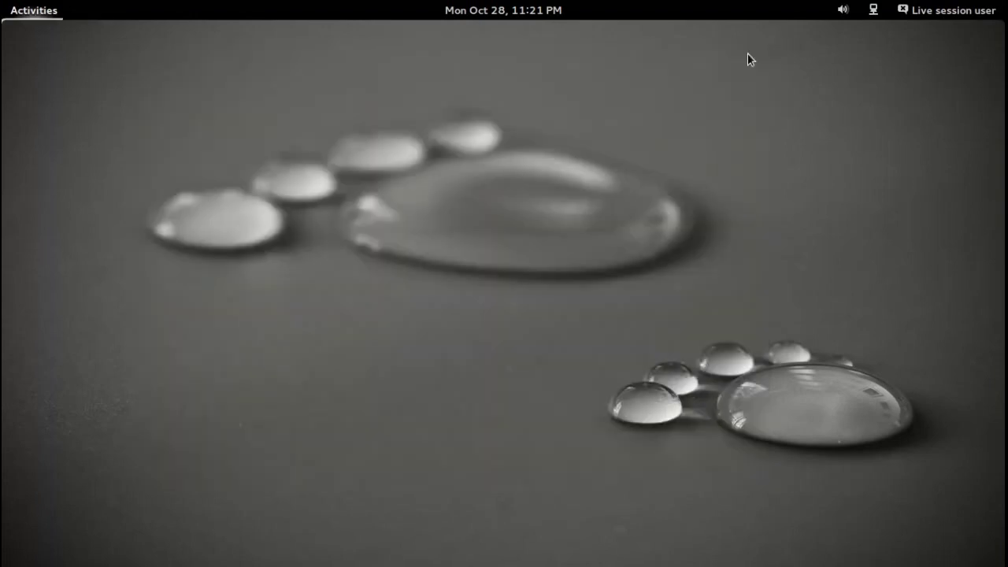
{"action": "key", "text": "super"}
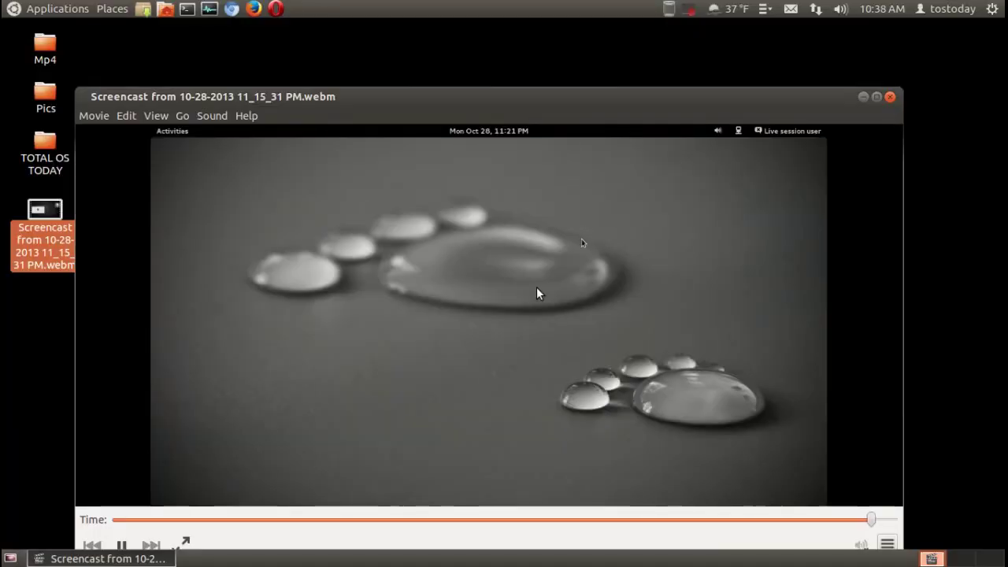
Step: Move the screencast video player window higher on the Total OS Today desktop and minimise it
{"action": "left_click_drag", "start_coordinate": [600, 103], "coordinate": [622, 63]}
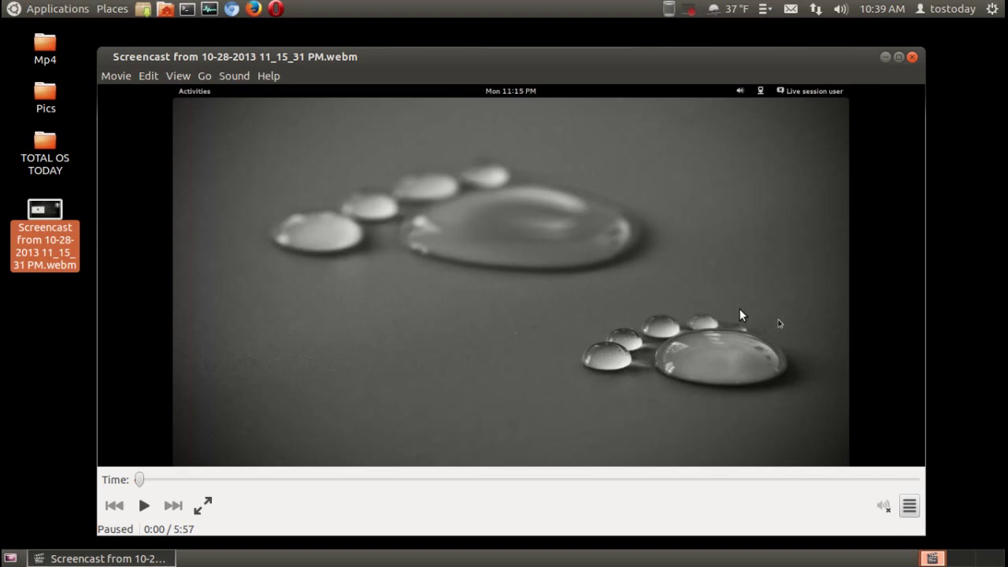
{"action": "left_click", "coordinate": [886, 56]}
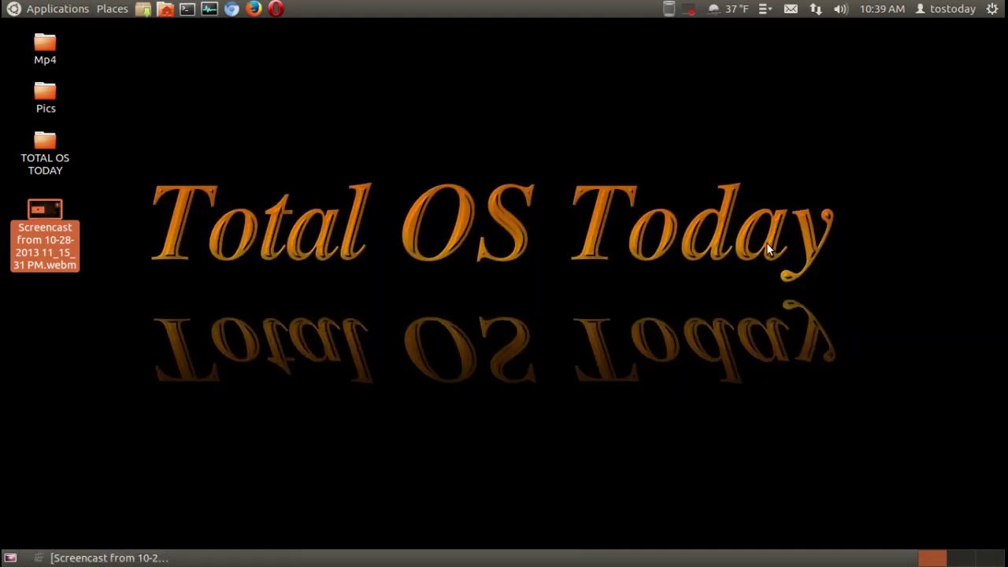